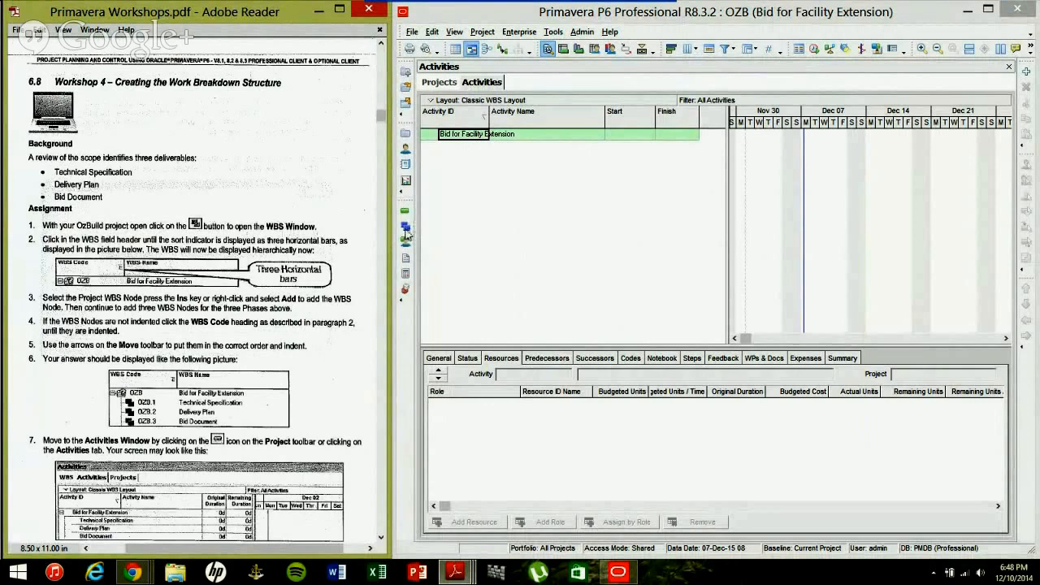
Step: Open the WBS window and sort the WBS Code column so that the structure is displayed hierarchically
{"action": "left_click", "coordinate": [407, 229]}
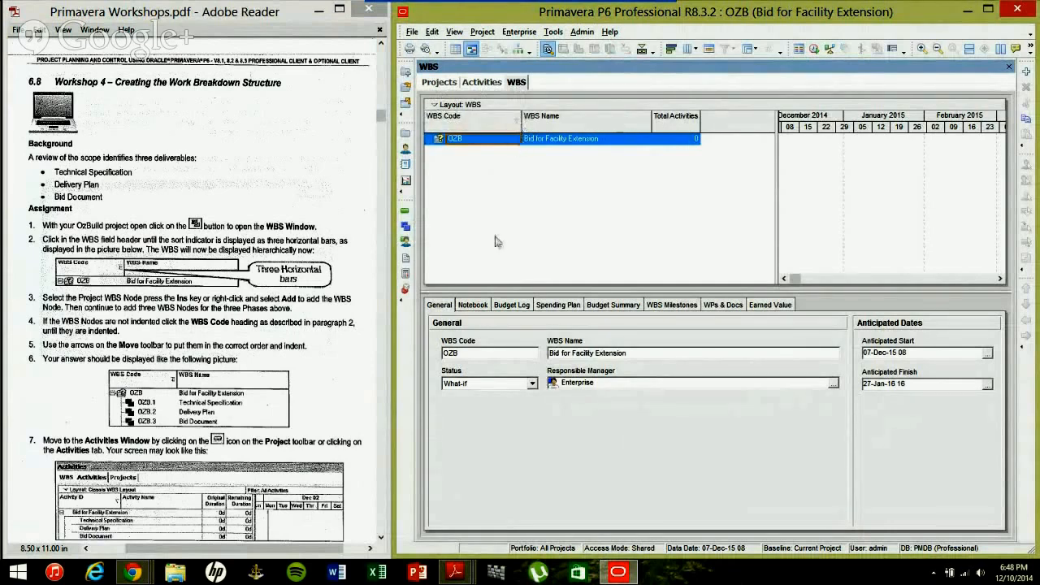
{"action": "left_click", "coordinate": [516, 127]}
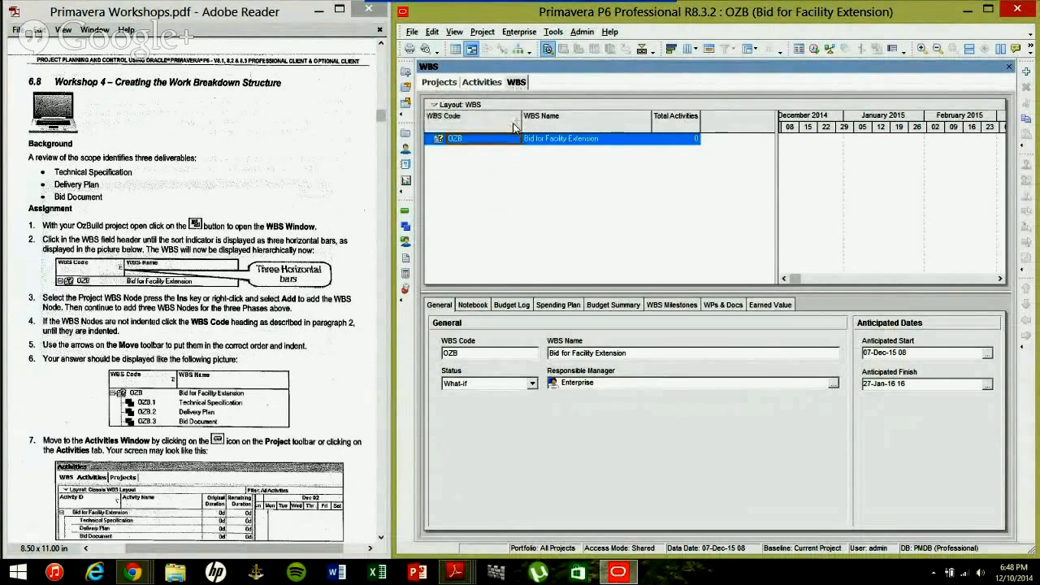
{"action": "left_click", "coordinate": [516, 127]}
{"action": "left_click", "coordinate": [517, 122]}
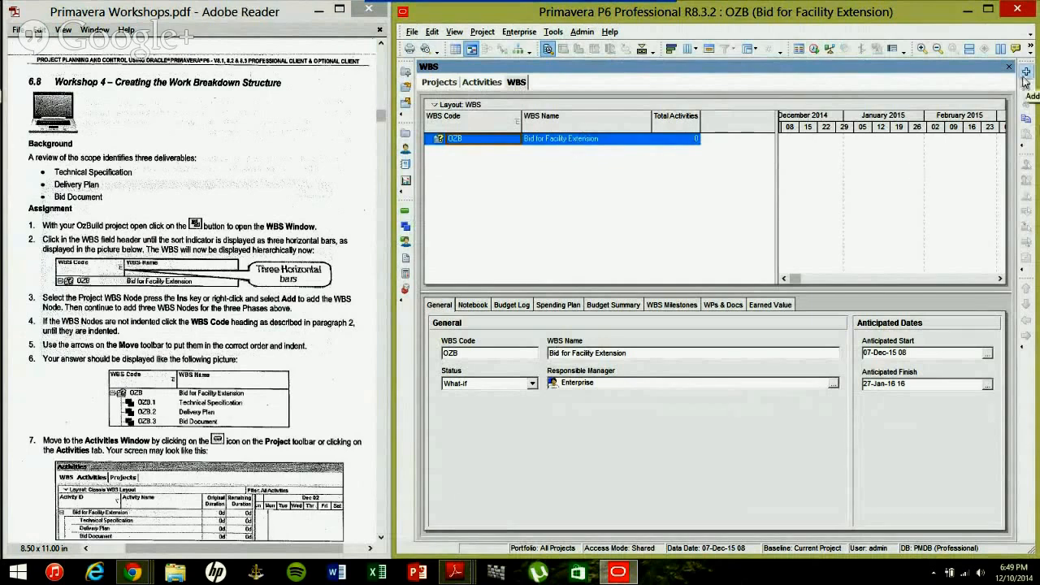
Step: Add a WBS node named "Technical Specification" under the Bid for Facility Extension project node
{"action": "right_click", "coordinate": [592, 138]}
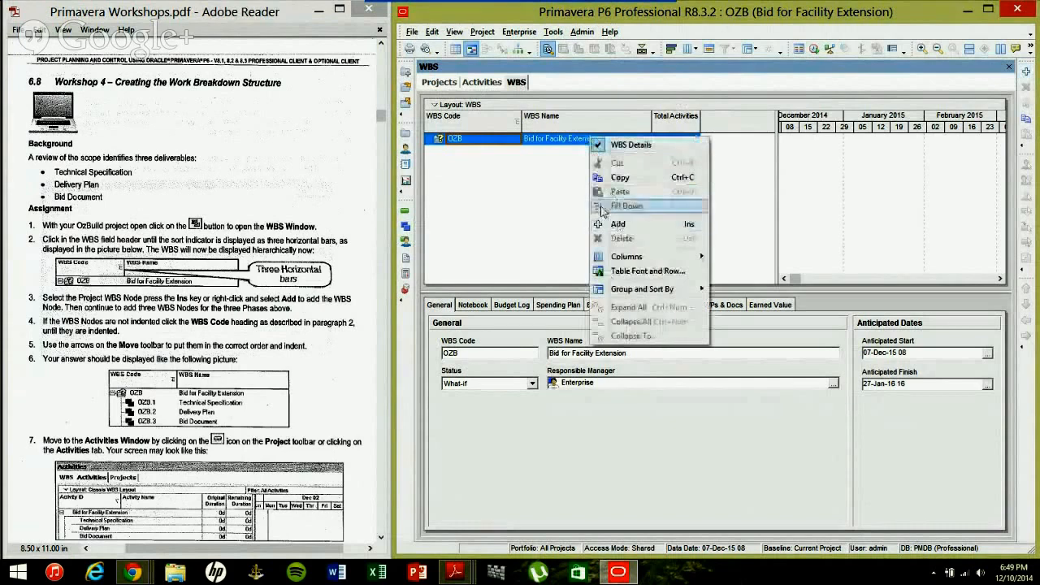
{"action": "left_click", "coordinate": [563, 174]}
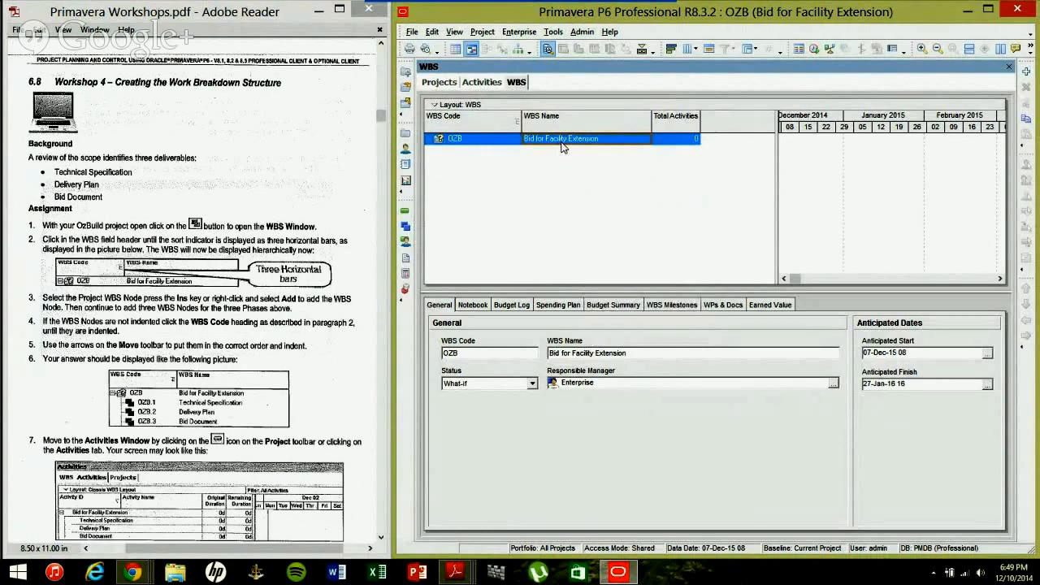
{"action": "right_click", "coordinate": [561, 142]}
{"action": "left_click", "coordinate": [610, 229]}
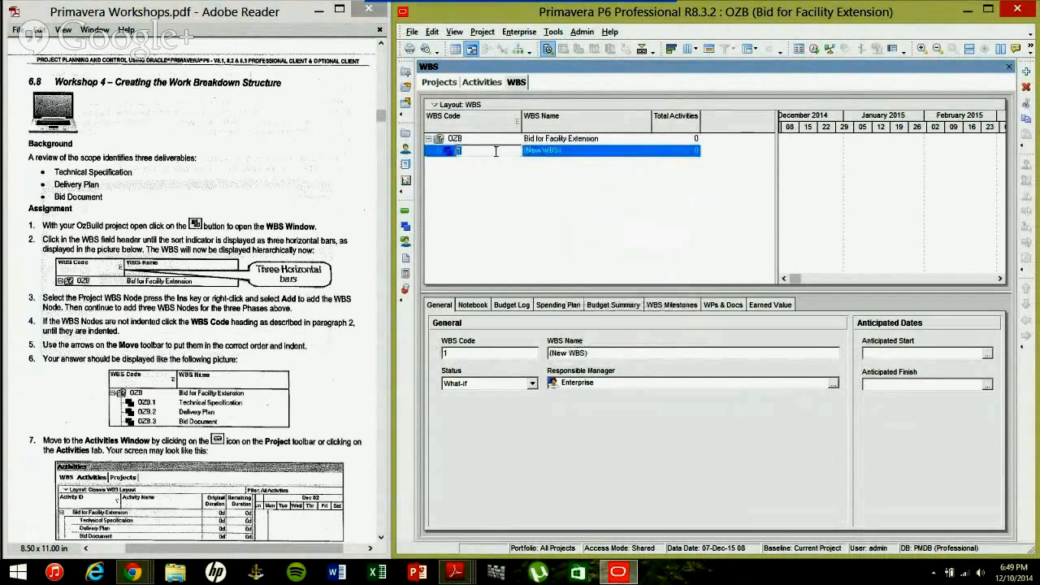
{"action": "key", "text": "Tab"}
{"action": "type", "text": "Tech"}
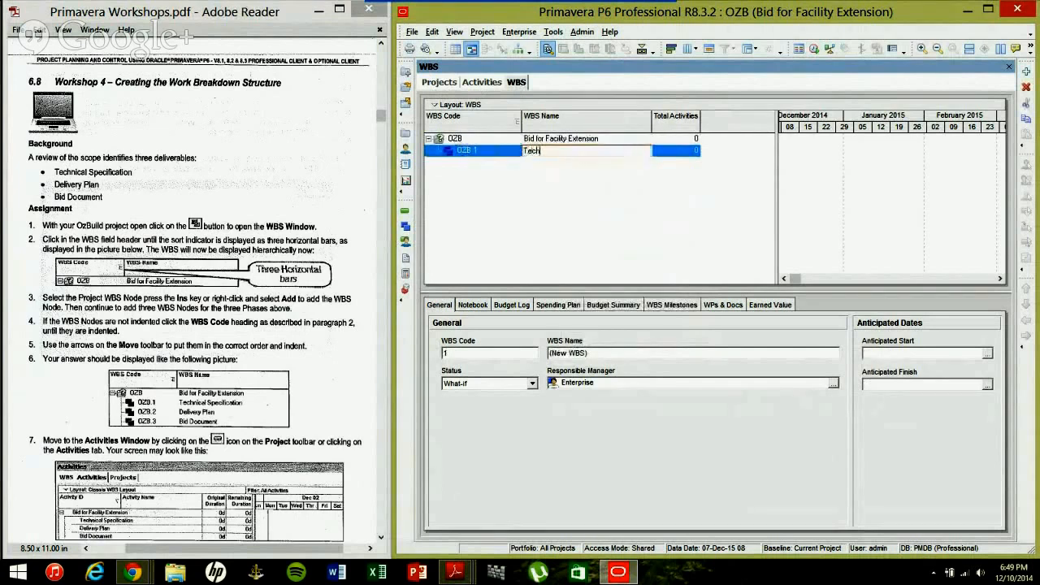
{"action": "type", "text": "nical Specification"}
{"action": "left_click", "coordinate": [495, 153]}
{"action": "left_click", "coordinate": [494, 154]}
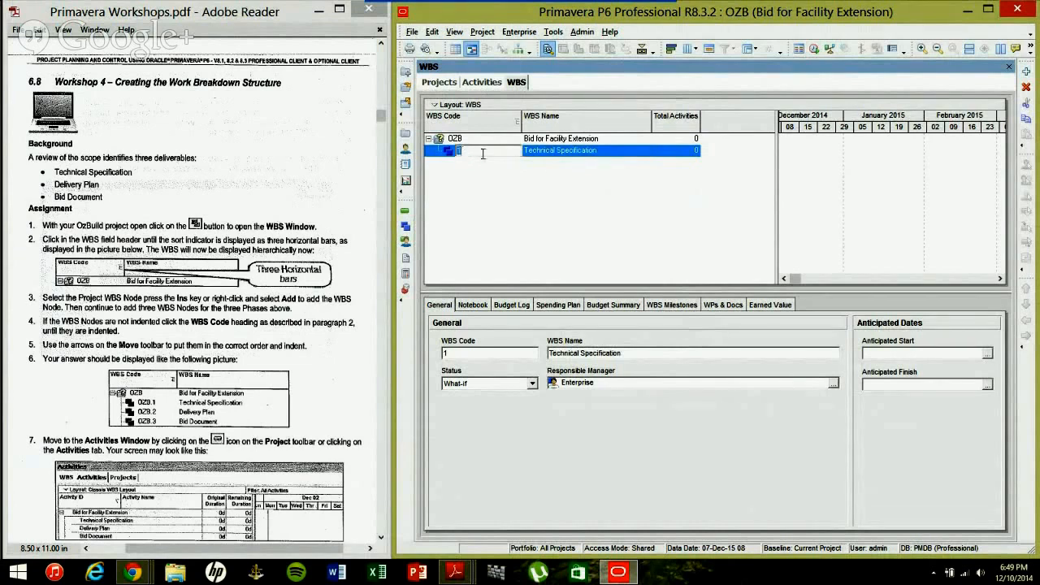
{"action": "key", "text": "Return"}
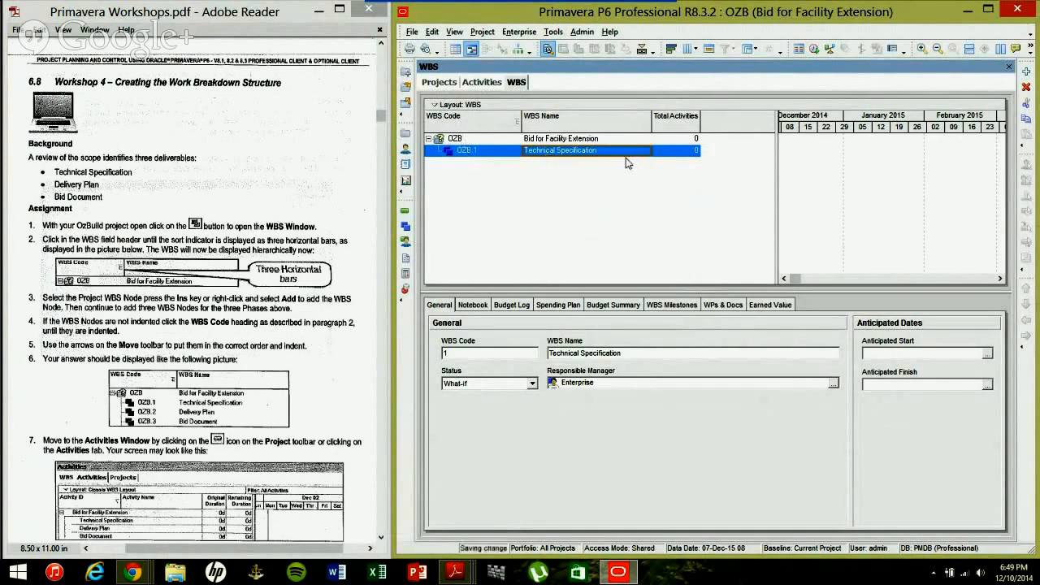
Step: Add a WBS node named "Delivery Plan" and outdent it to the same level as Technical Specification
{"action": "key", "text": "Insert"}
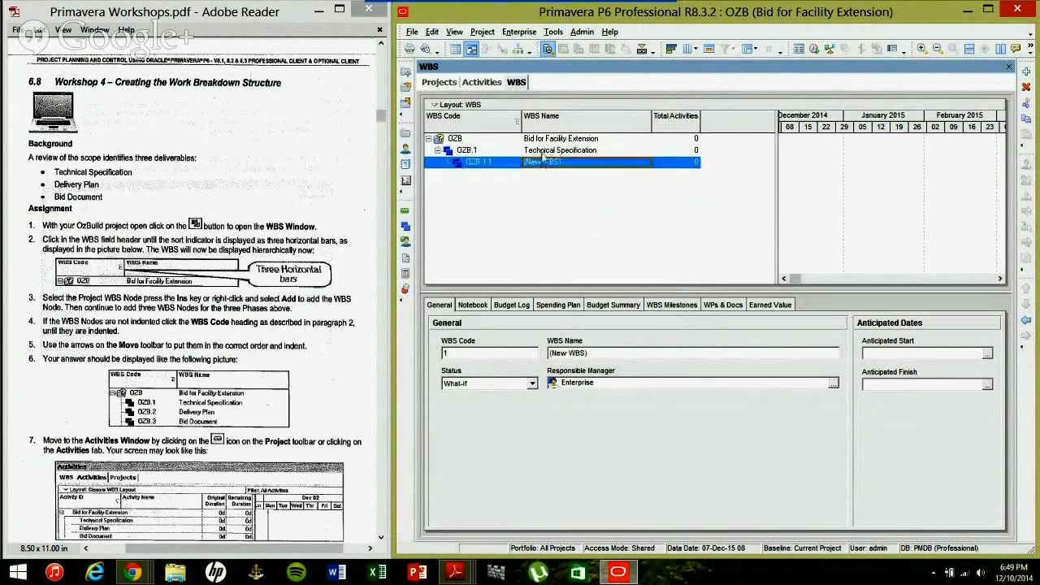
{"action": "left_click", "coordinate": [543, 150]}
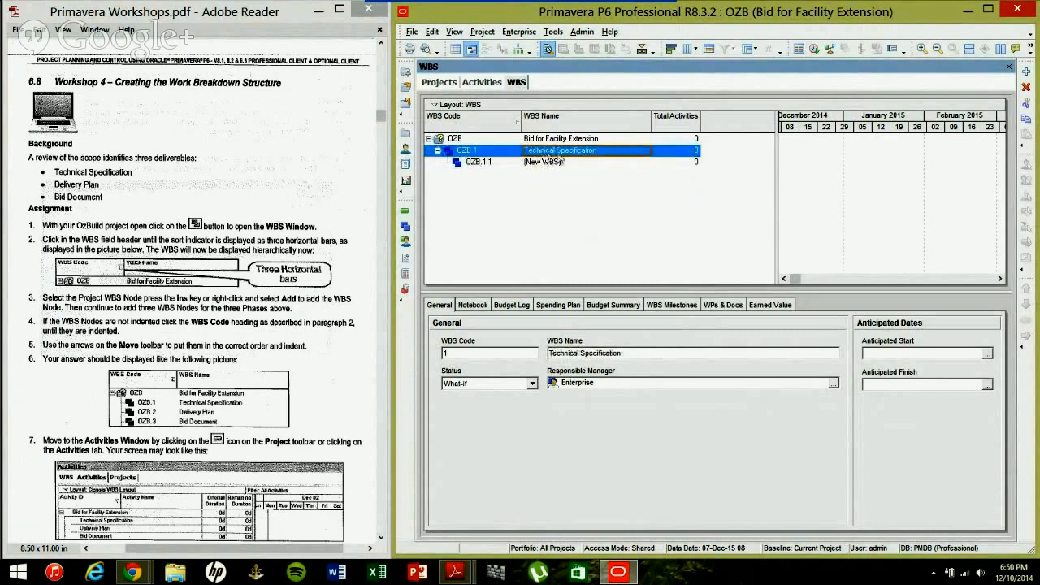
{"action": "left_click", "coordinate": [564, 163]}
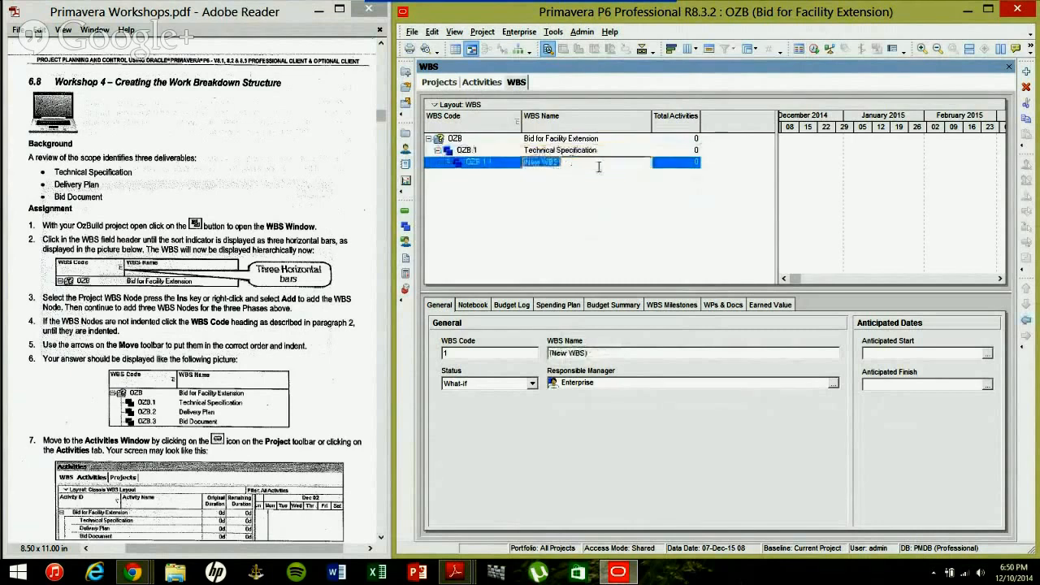
{"action": "type", "text": "Delivery Plan"}
{"action": "key", "text": "Return"}
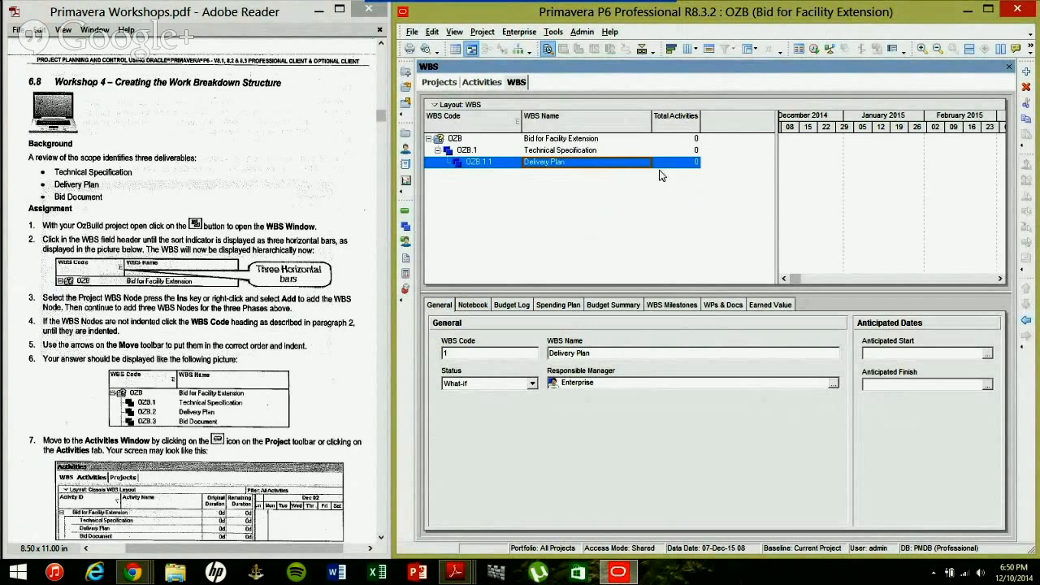
{"action": "key", "text": "ctrl+Left"}
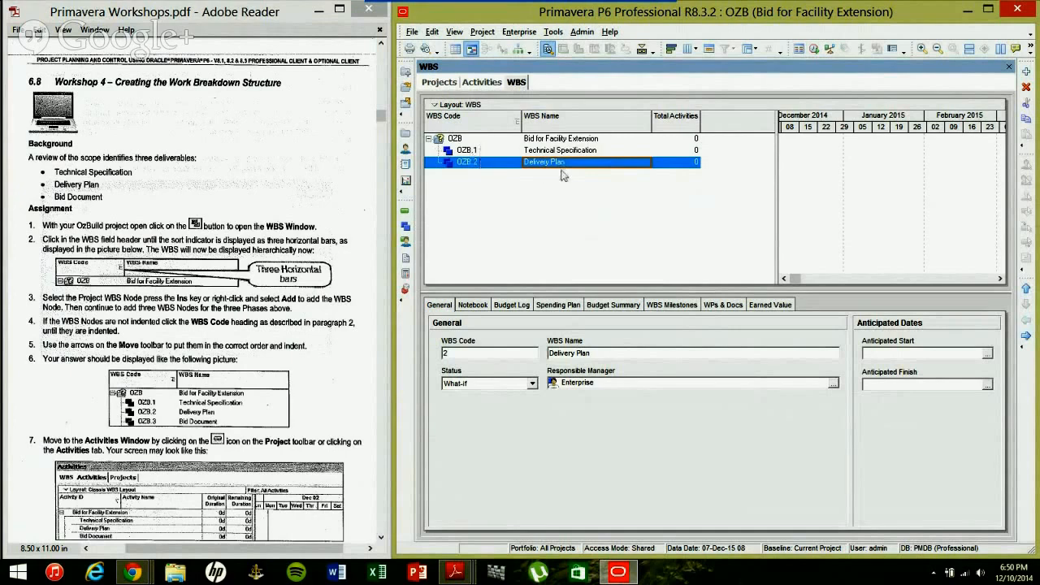
Step: Add a WBS node named "Bid Document" under the project node and move it below Delivery Plan
{"action": "left_click", "coordinate": [574, 140]}
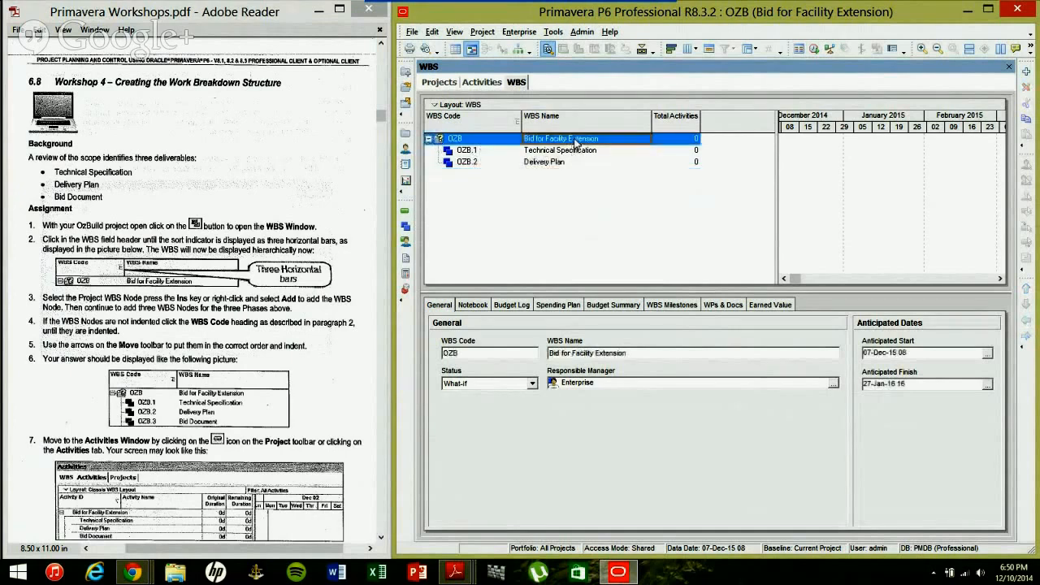
{"action": "key", "text": "Insert"}
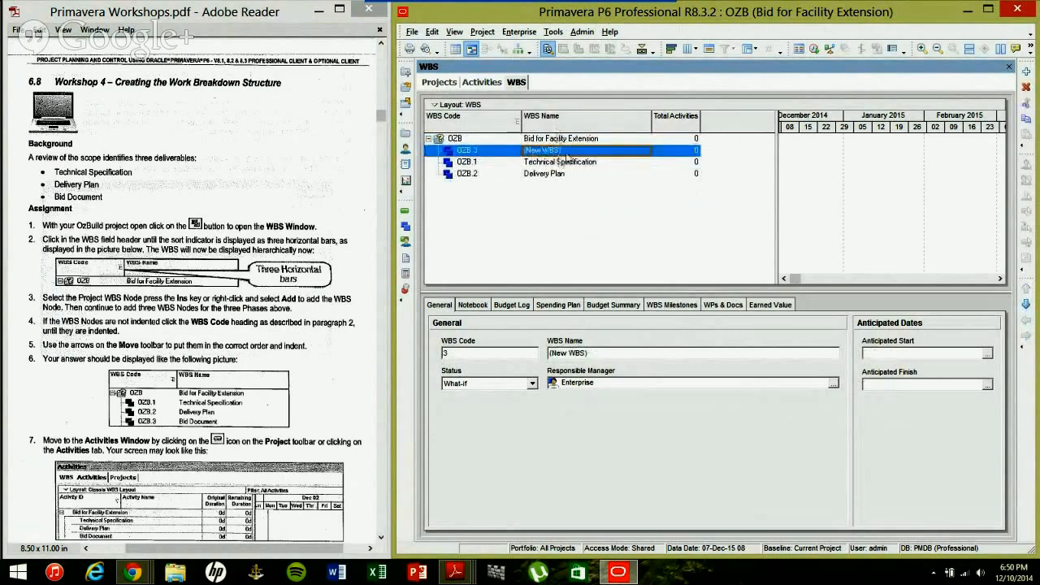
{"action": "left_click", "coordinate": [570, 155]}
{"action": "type", "text": "Bid"}
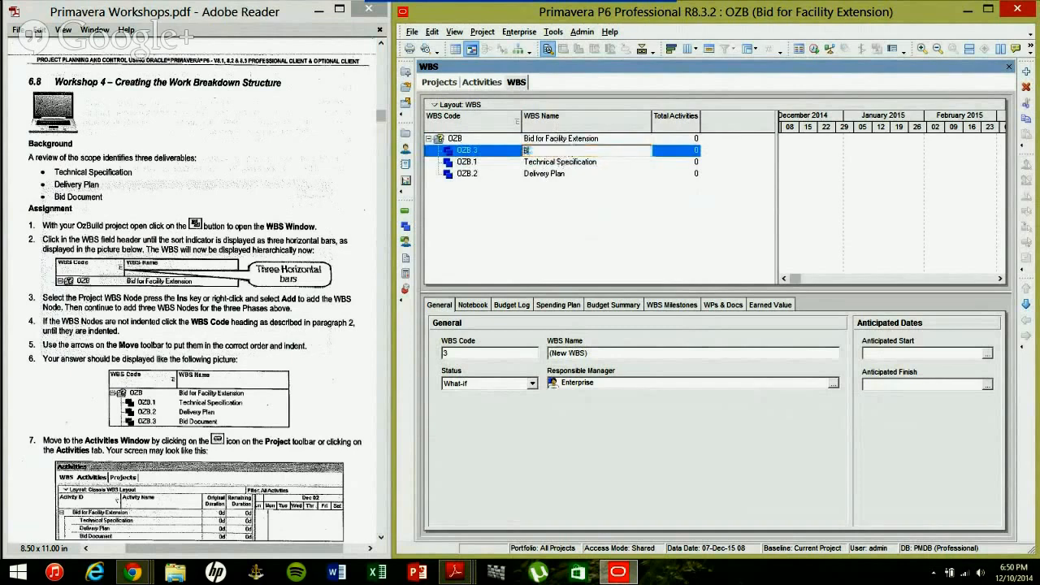
{"action": "type", "text": "ocument"}
{"action": "key", "text": "Return"}
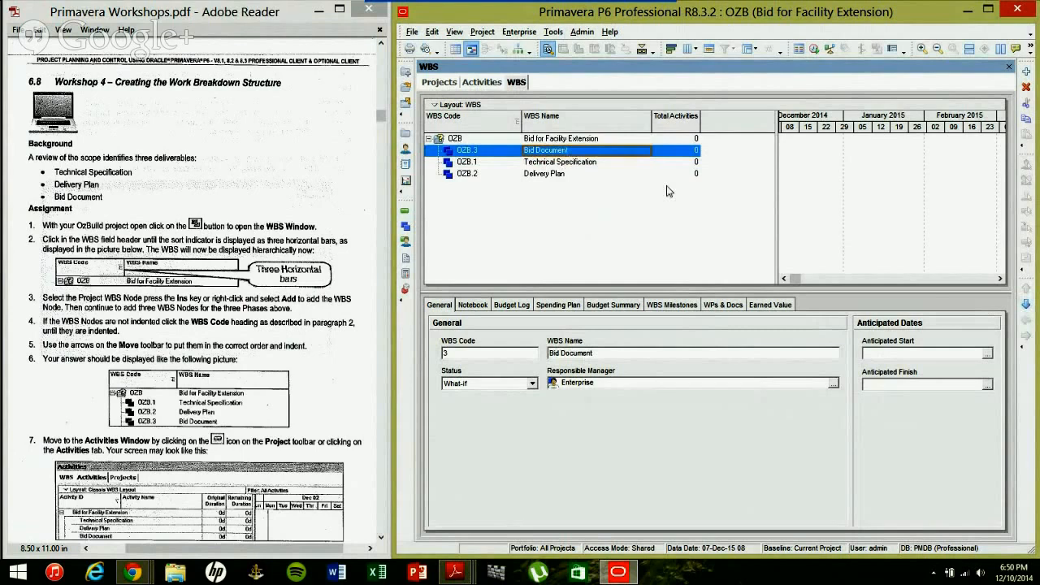
{"action": "key", "text": "ctrl+Down"}
{"action": "key", "text": "ctrl+Down"}
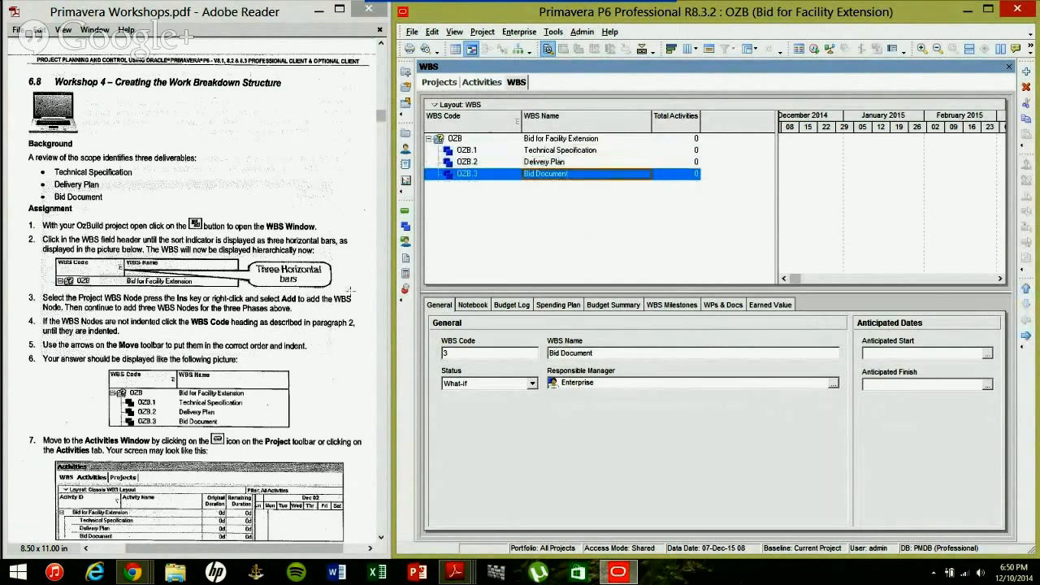
Step: Cycle the WBS Code column through its flat sort orders and back to the hierarchical display
{"action": "left_click", "coordinate": [202, 338]}
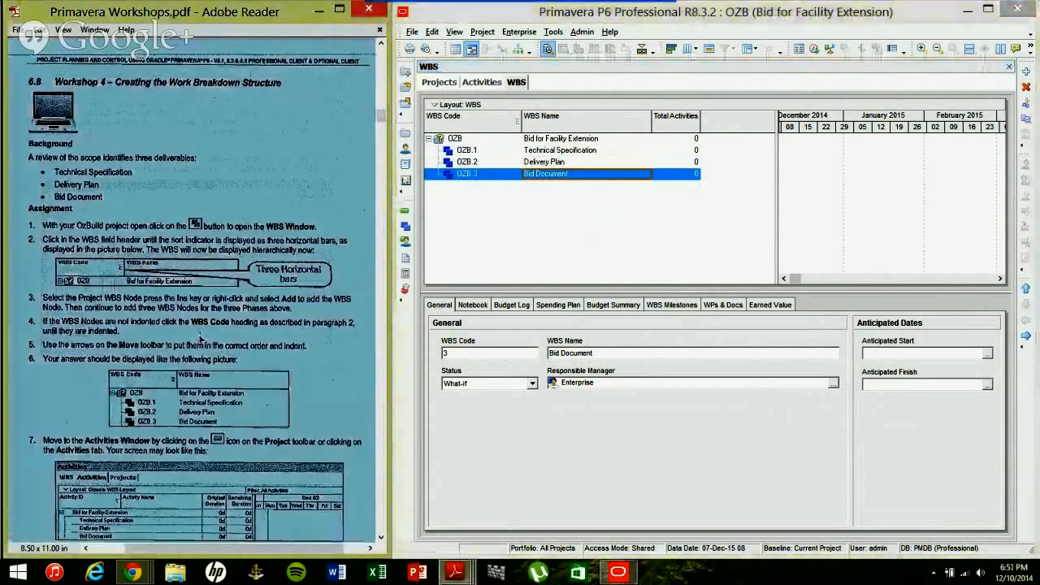
{"action": "left_click", "coordinate": [201, 341]}
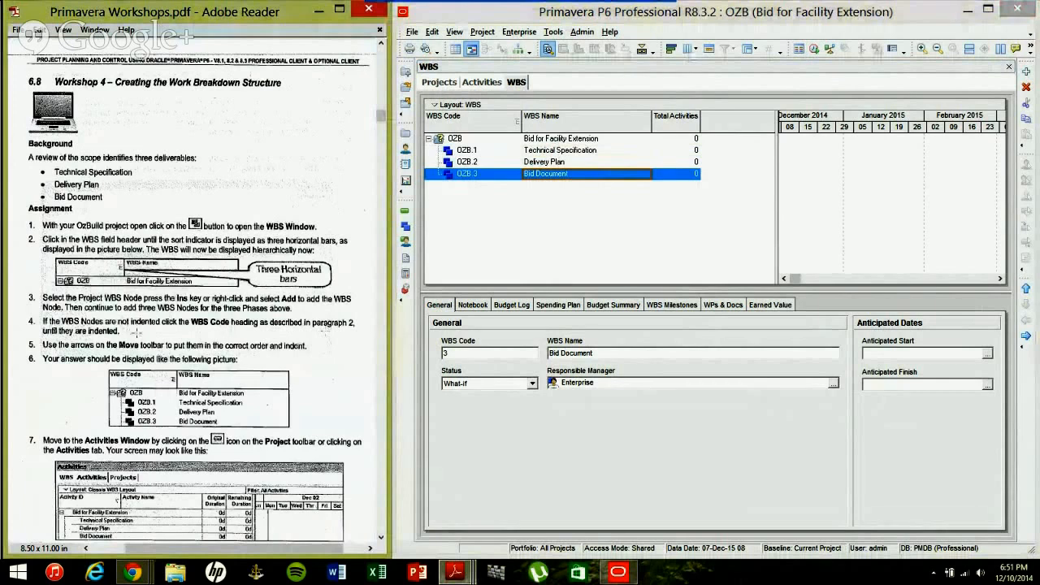
{"action": "left_click", "coordinate": [512, 122]}
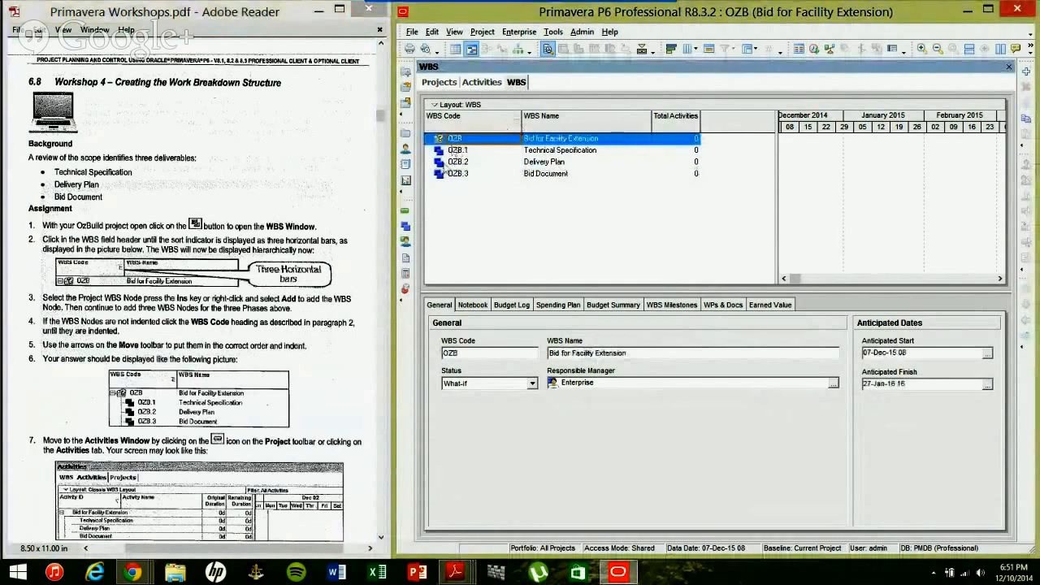
{"action": "left_click", "coordinate": [506, 128]}
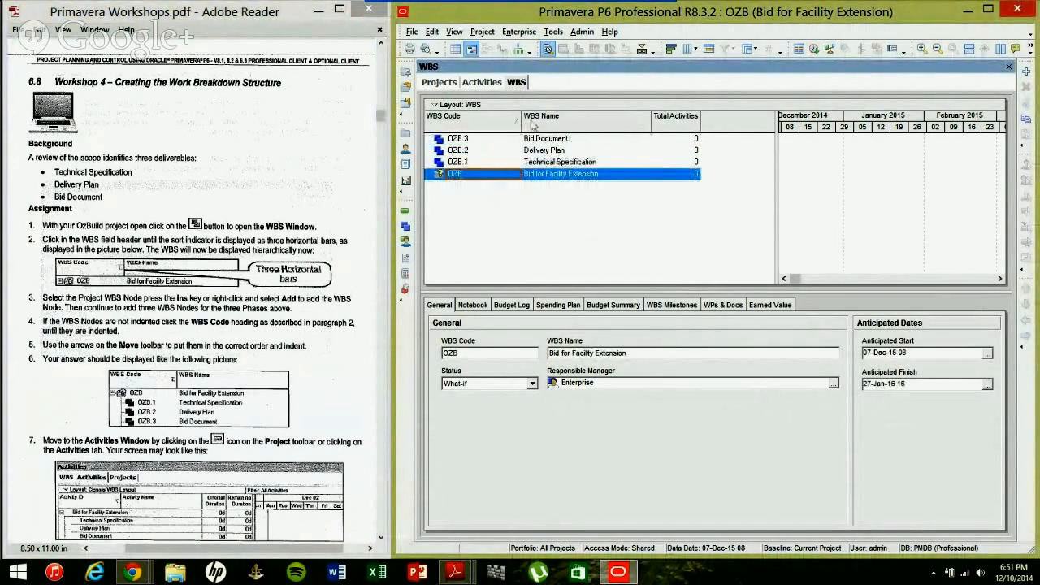
{"action": "left_click", "coordinate": [510, 122]}
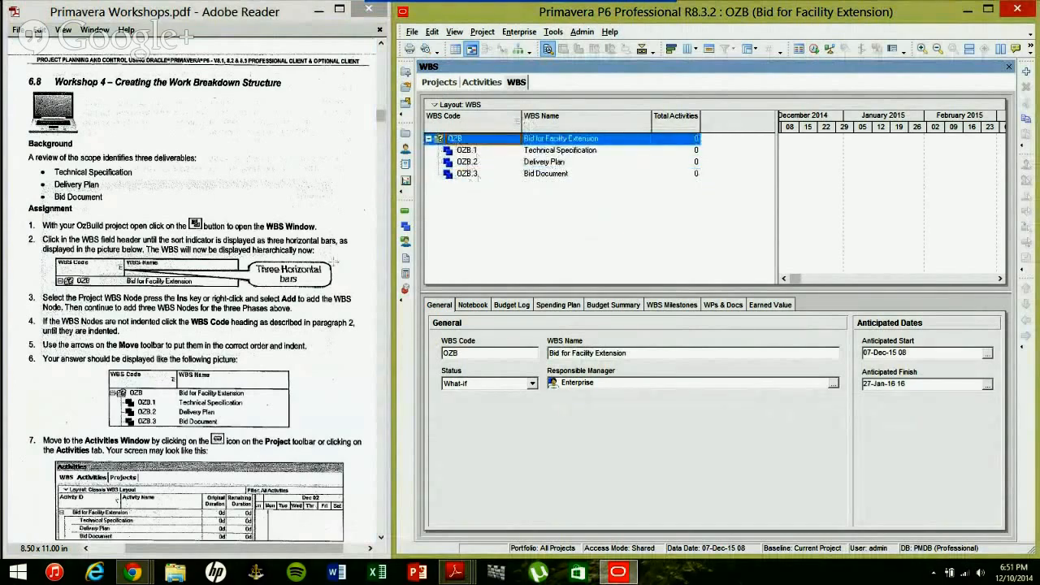
Step: Switch to the Activities window and go on to steps 8 to 10 of the workshop instructions
{"action": "scroll", "coordinate": [215, 382], "scroll_direction": "down", "scroll_amount": 1}
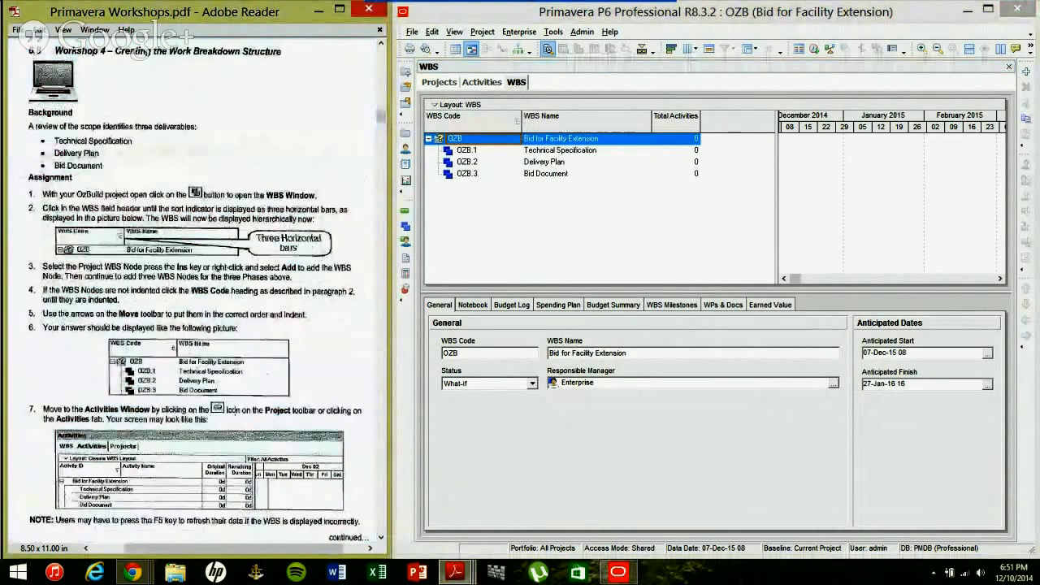
{"action": "left_click", "coordinate": [404, 212]}
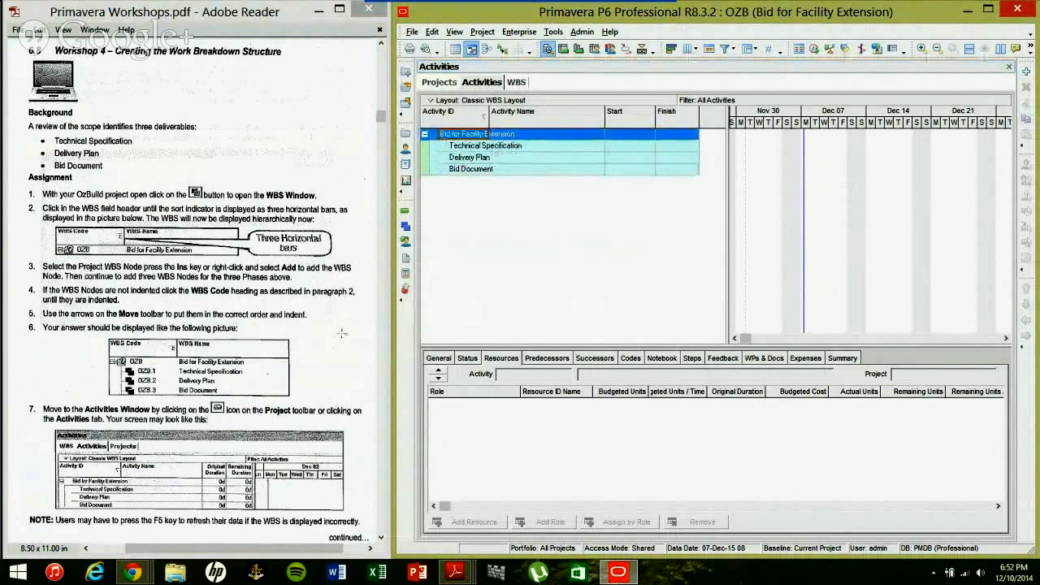
{"action": "scroll", "coordinate": [341, 333], "scroll_direction": "down", "scroll_amount": 2}
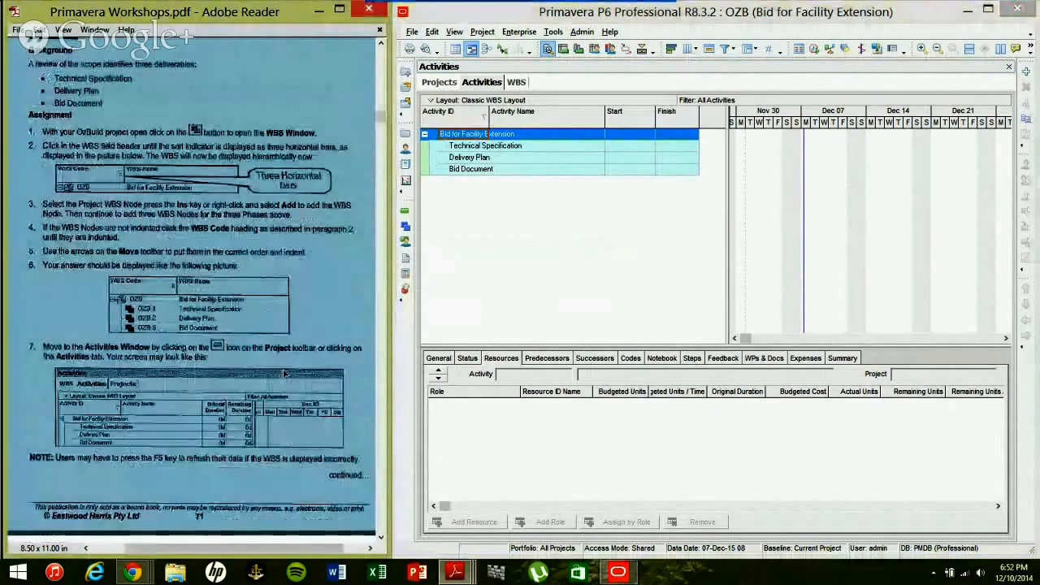
{"action": "scroll", "coordinate": [285, 374], "scroll_direction": "down", "scroll_amount": 10}
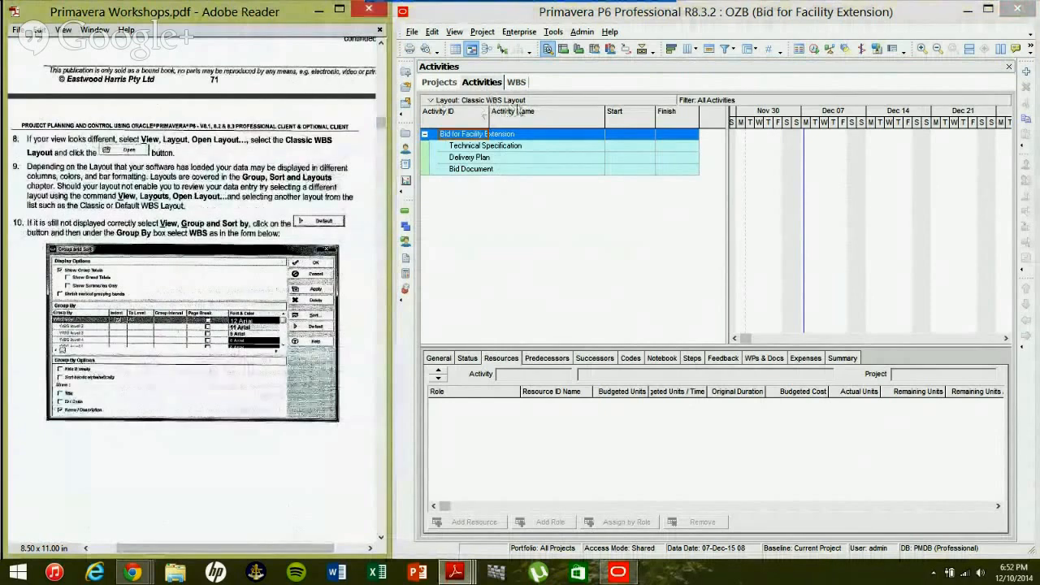
{"action": "right_click", "coordinate": [516, 253]}
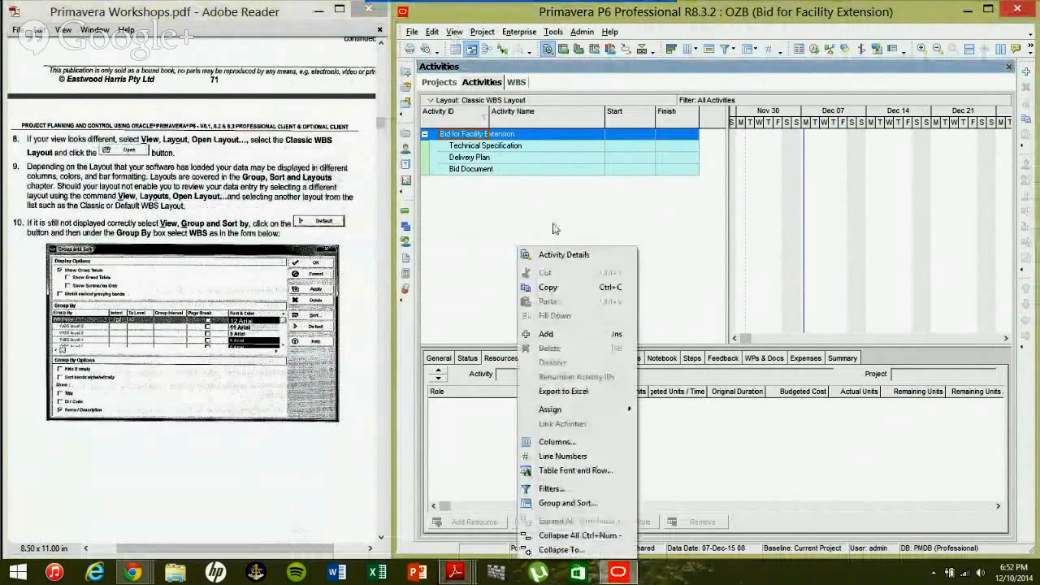
{"action": "left_click", "coordinate": [454, 31]}
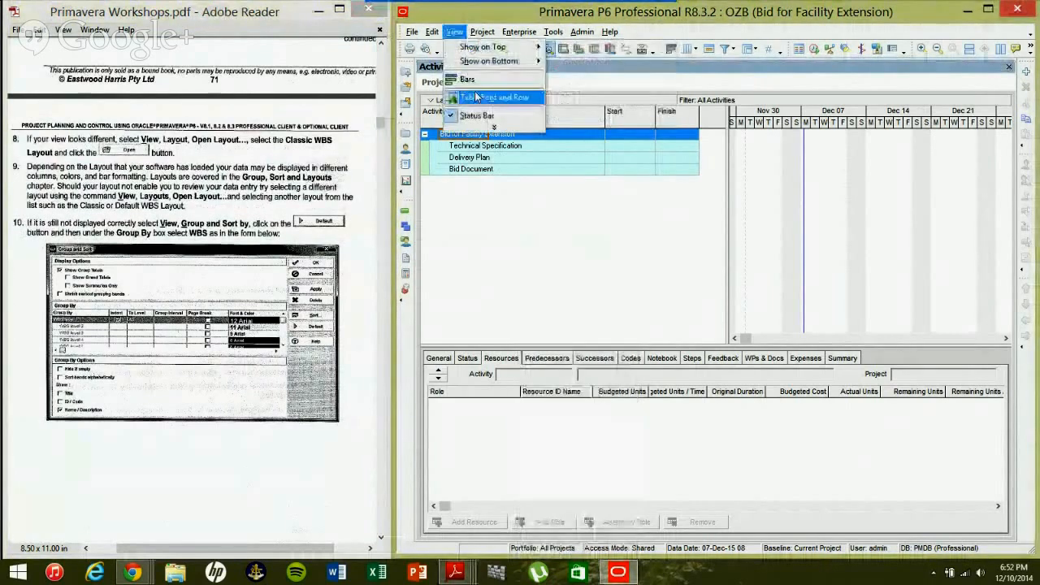
{"action": "left_click", "coordinate": [481, 128]}
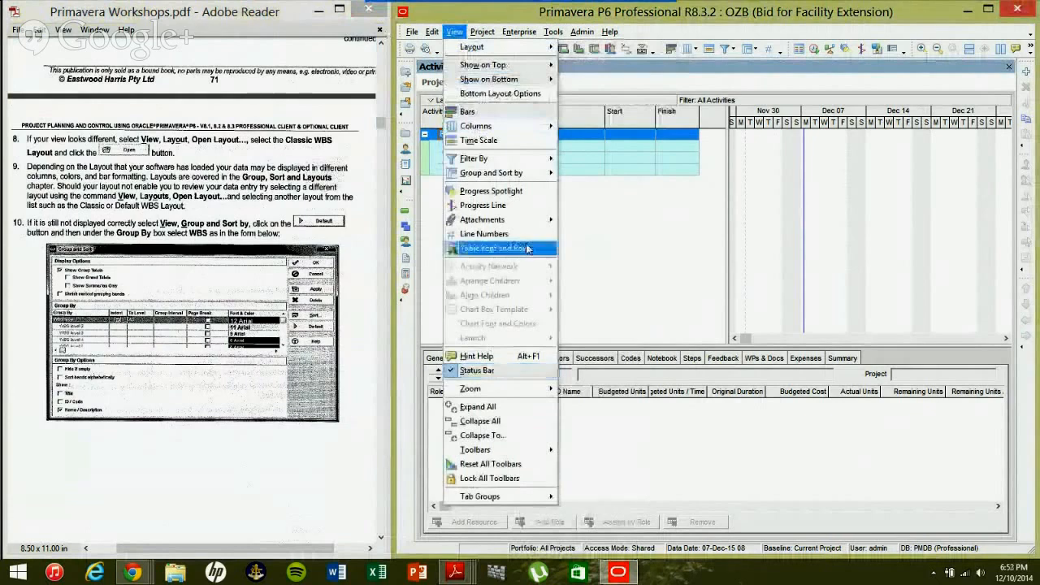
{"action": "left_click", "coordinate": [553, 31]}
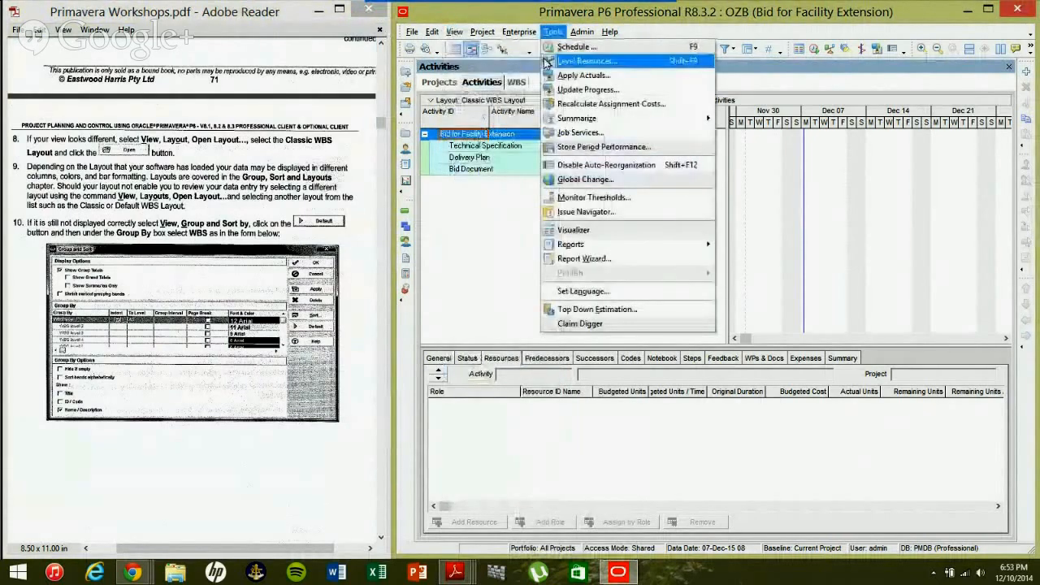
{"action": "left_click", "coordinate": [547, 63]}
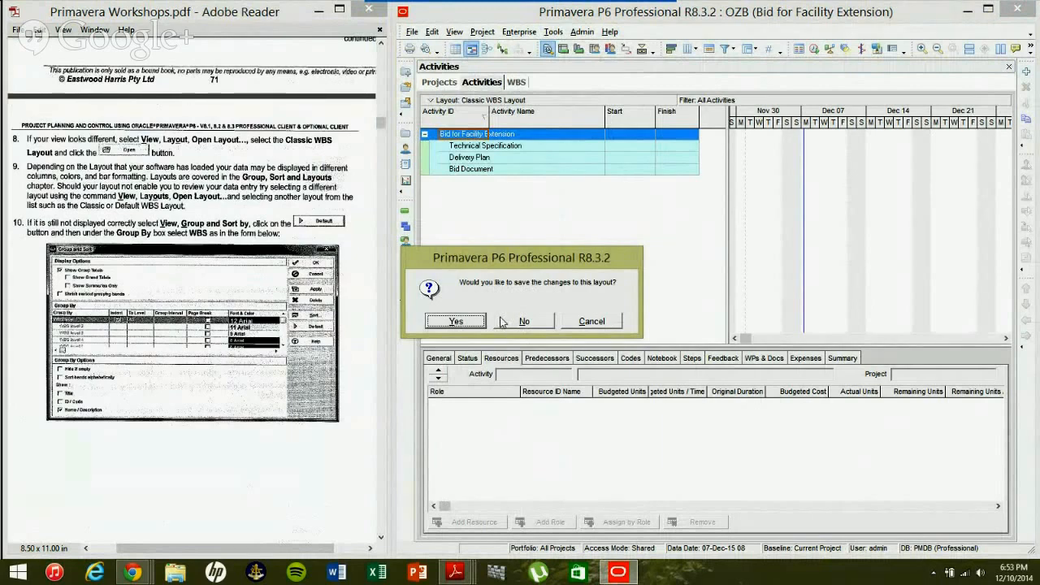
Step: Decline saving the current layout changes and apply the global Classic WBS Layout to the Activities window
{"action": "left_click", "coordinate": [521, 322]}
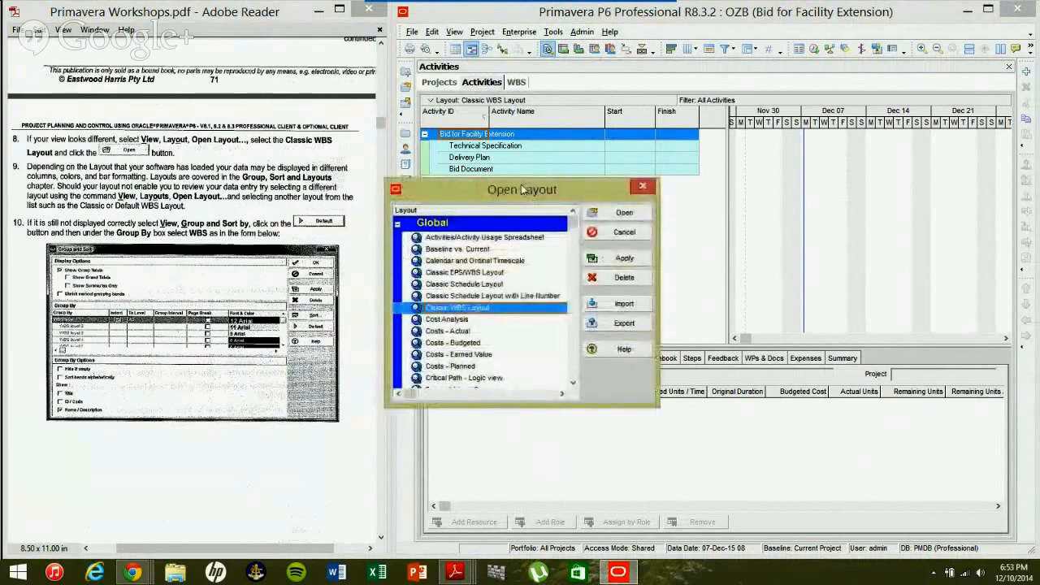
{"action": "left_click_drag", "start_coordinate": [523, 188], "coordinate": [611, 172]}
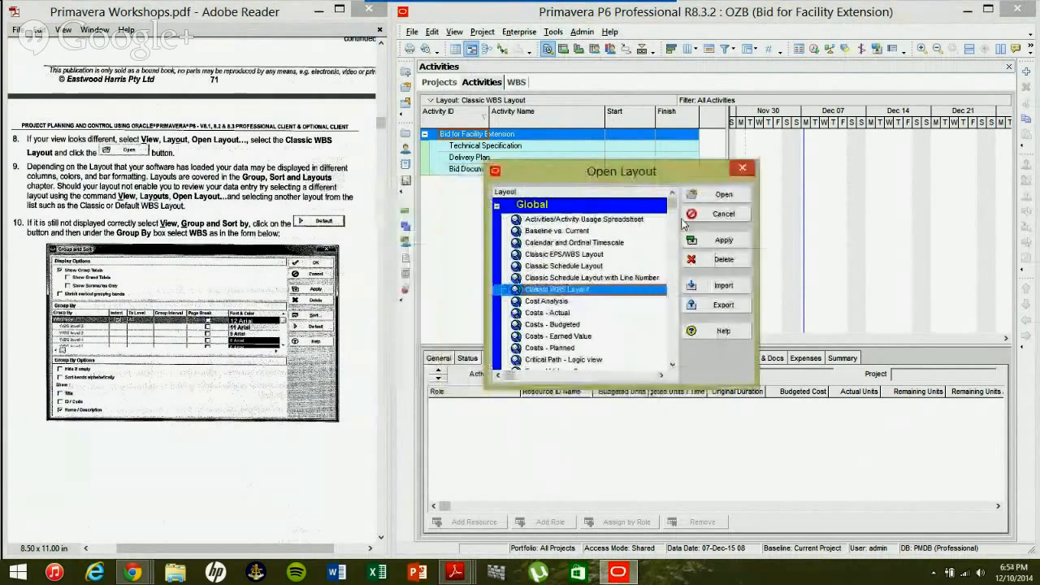
{"action": "left_click", "coordinate": [722, 239]}
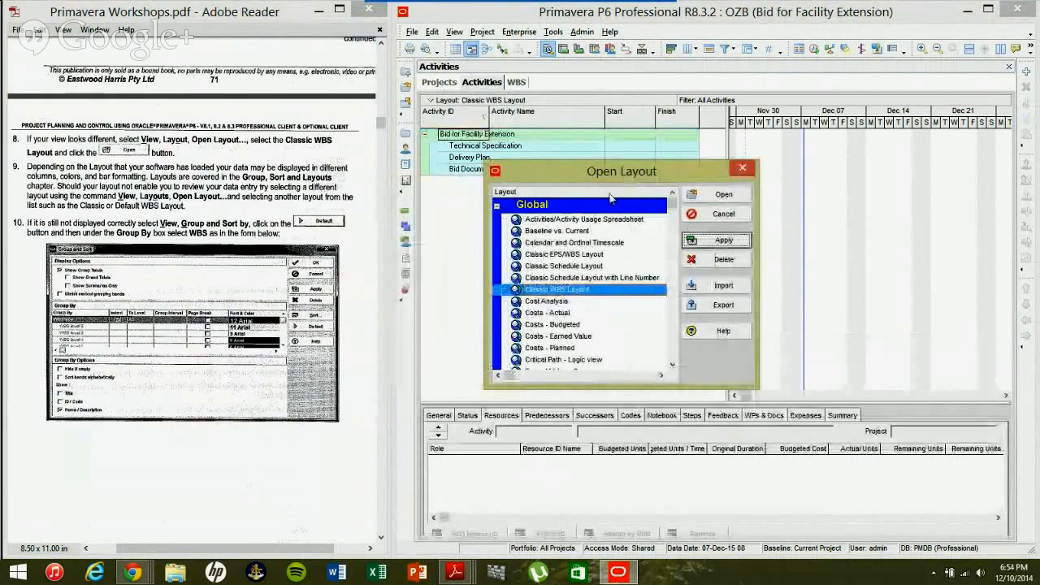
Step: Apply the Cost Analysis layout as a trial and go back to the Classic WBS Layout
{"action": "left_click", "coordinate": [593, 300]}
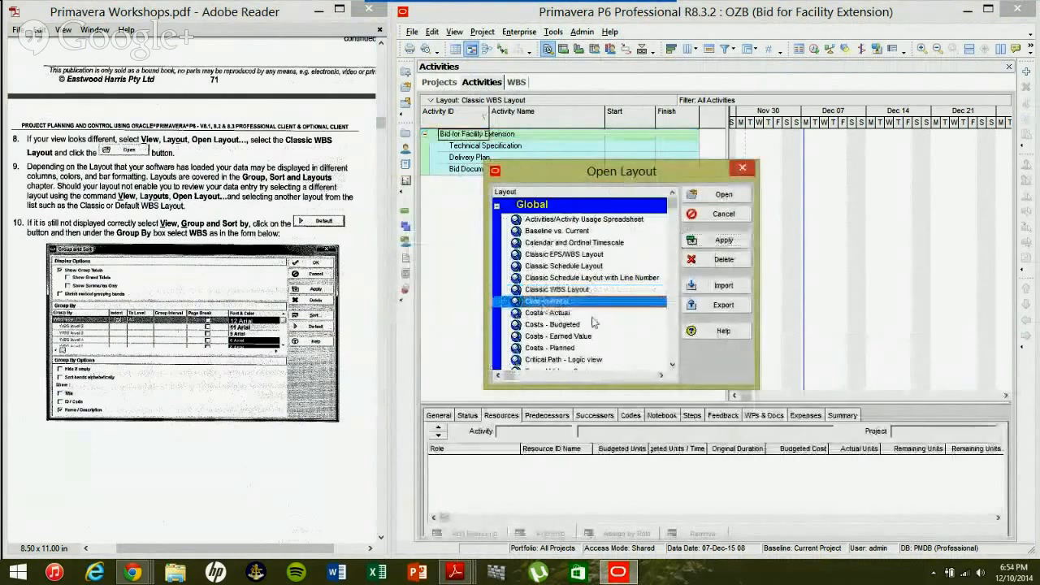
{"action": "left_click", "coordinate": [724, 240]}
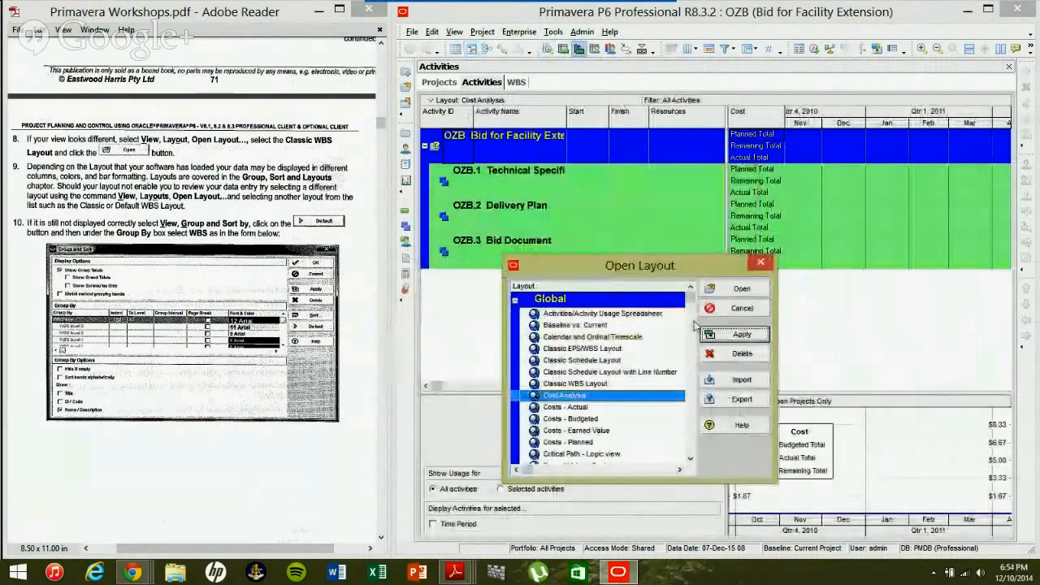
{"action": "key", "text": "Up"}
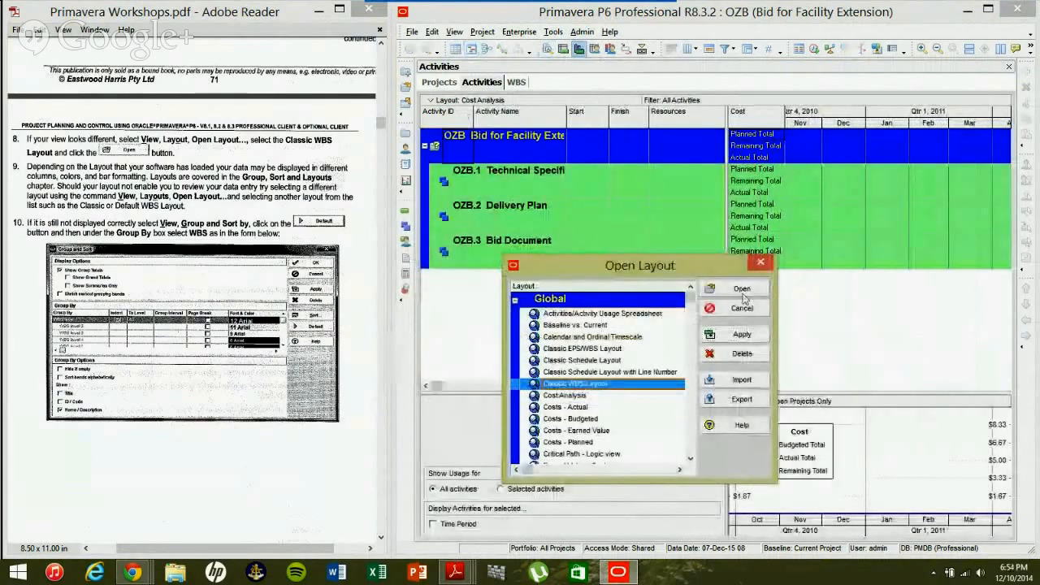
{"action": "left_click", "coordinate": [742, 291]}
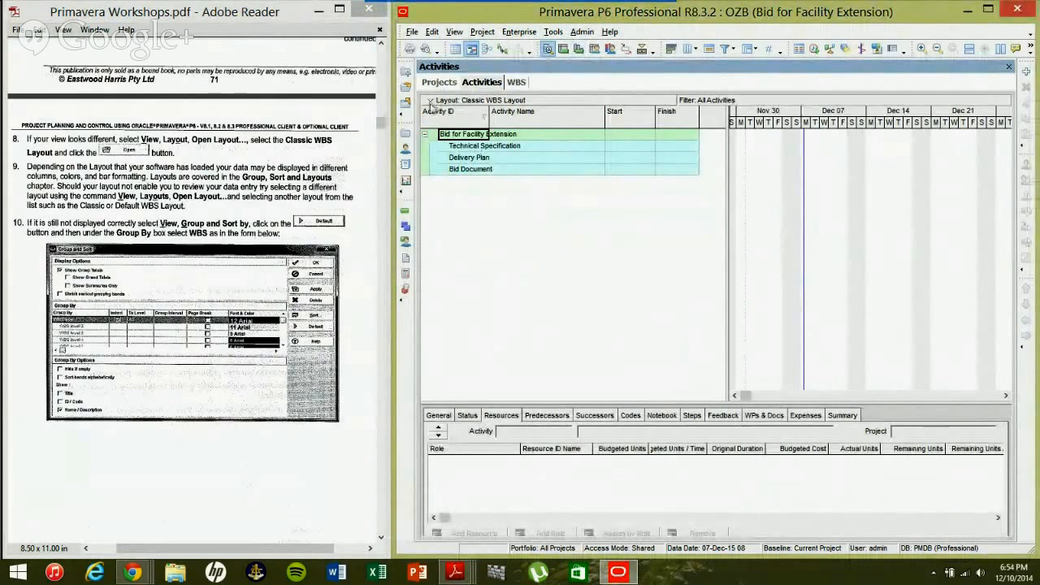
{"action": "left_click", "coordinate": [432, 102]}
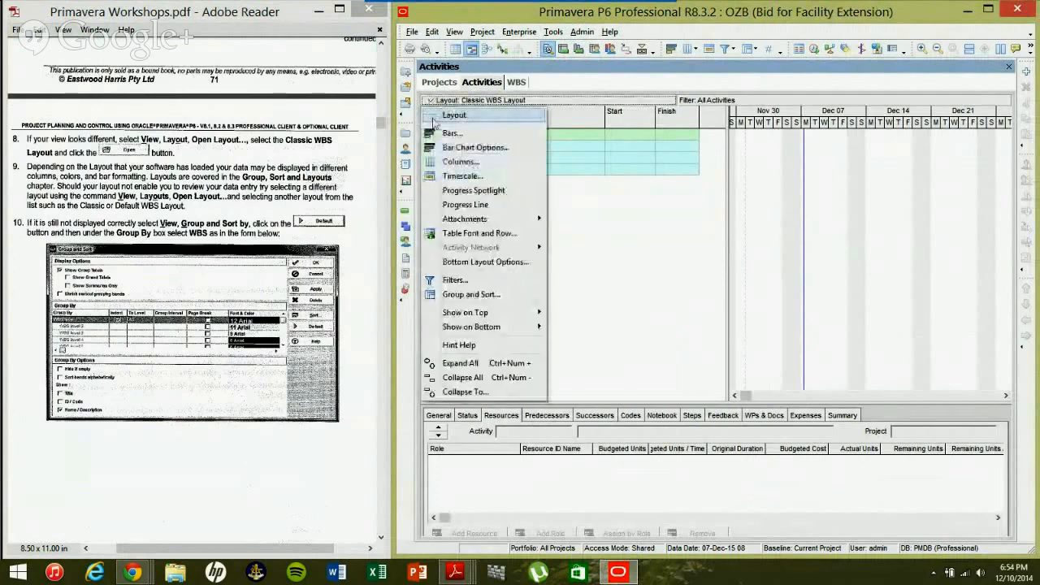
{"action": "mouse_move", "coordinate": [434, 122]}
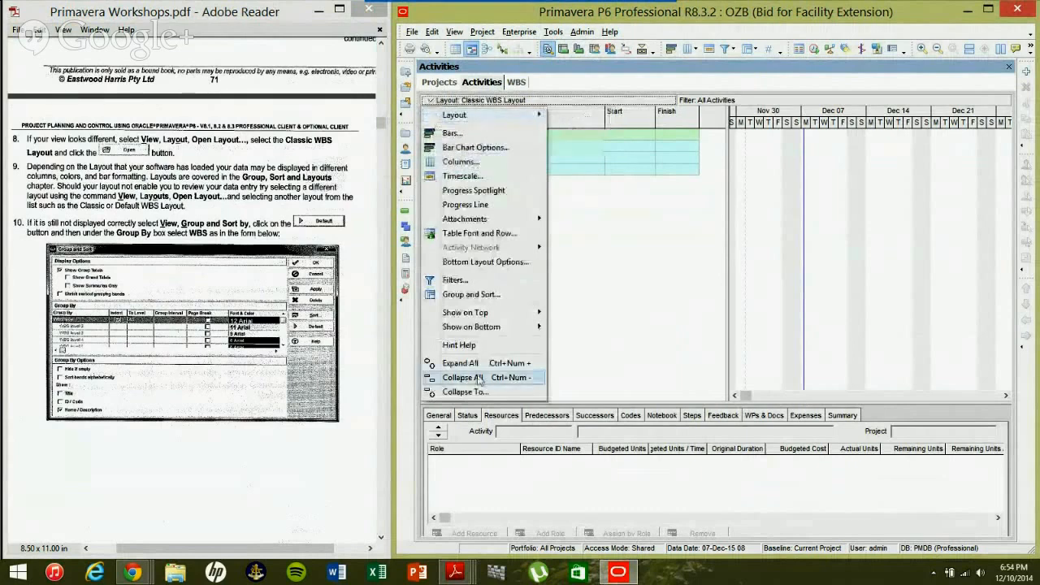
{"action": "right_click", "coordinate": [573, 273]}
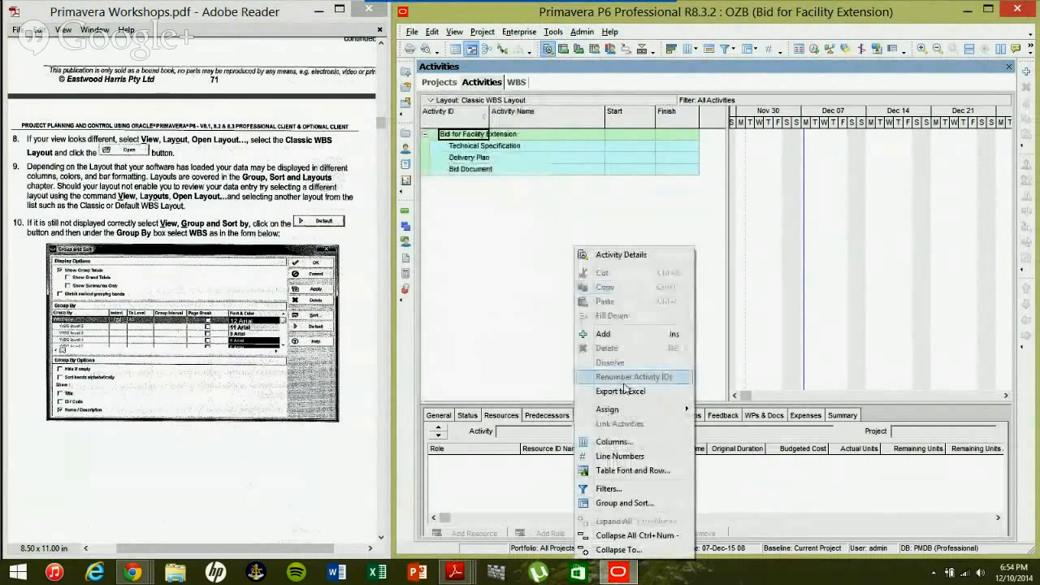
{"action": "left_click", "coordinate": [501, 304]}
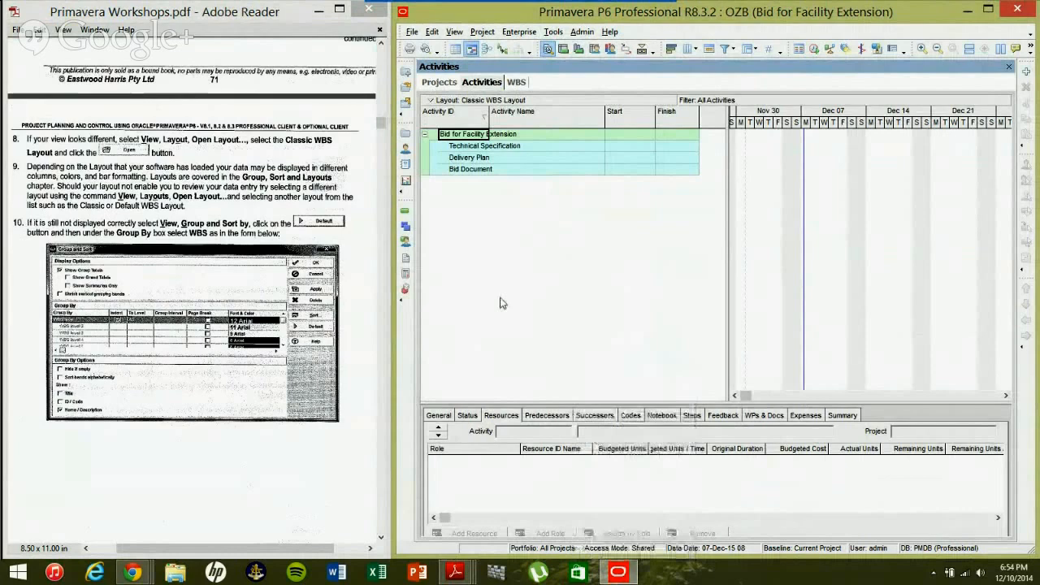
{"action": "left_click", "coordinate": [457, 32]}
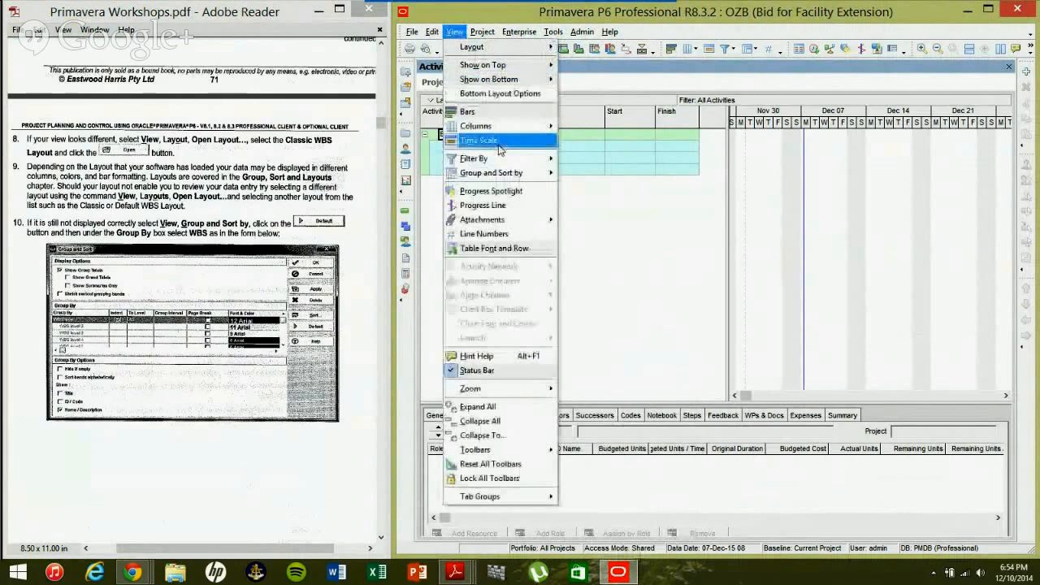
{"action": "left_click", "coordinate": [542, 173]}
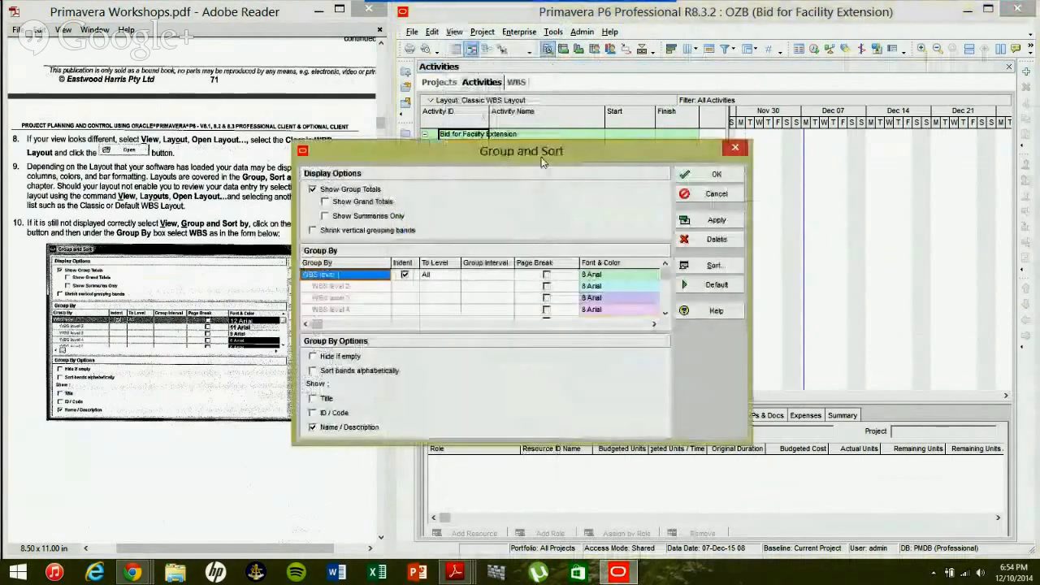
{"action": "left_click_drag", "start_coordinate": [543, 162], "coordinate": [628, 158]}
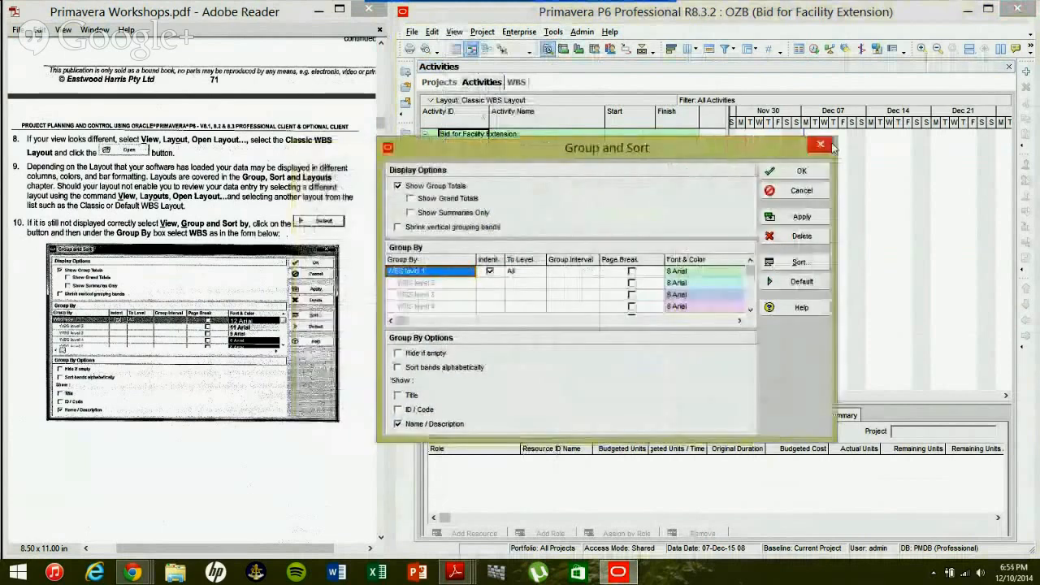
{"action": "left_click", "coordinate": [820, 145]}
Step: Check the Group and Sort settings of the Activities table against workshop step 10 and accept them
{"action": "right_click", "coordinate": [670, 247]}
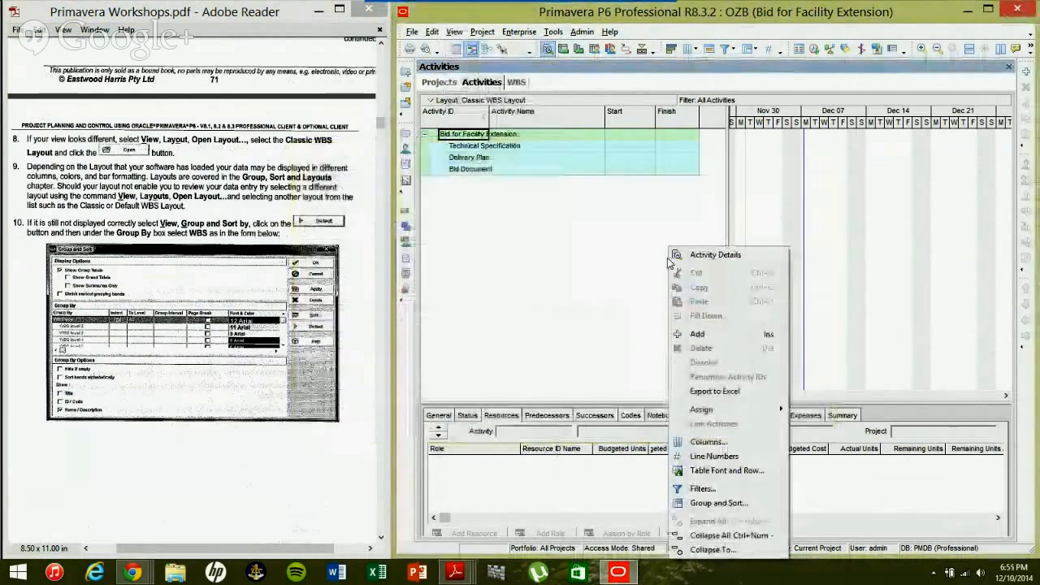
{"action": "left_click", "coordinate": [717, 502]}
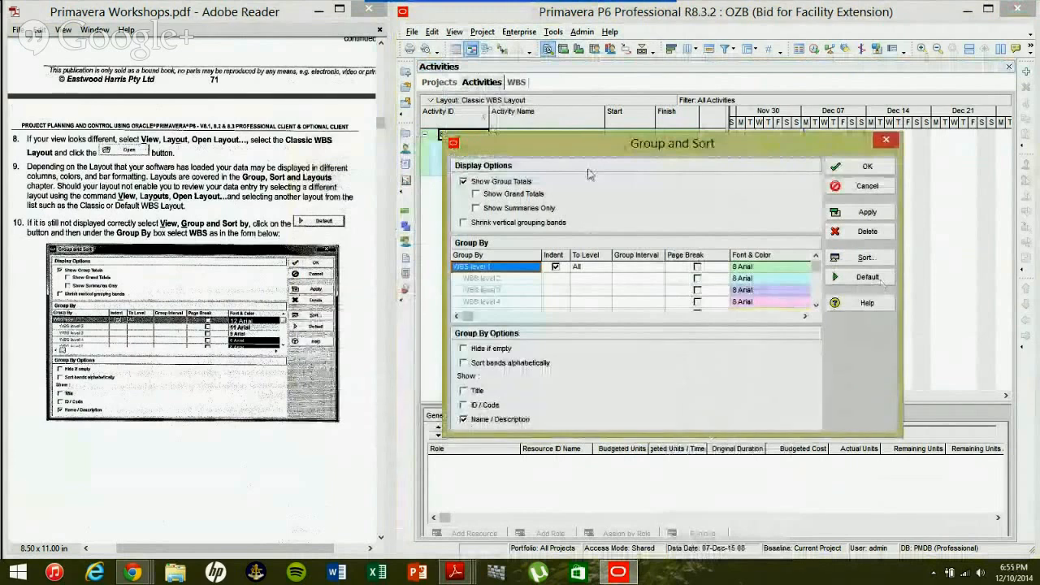
{"action": "left_click_drag", "start_coordinate": [603, 144], "coordinate": [607, 176]}
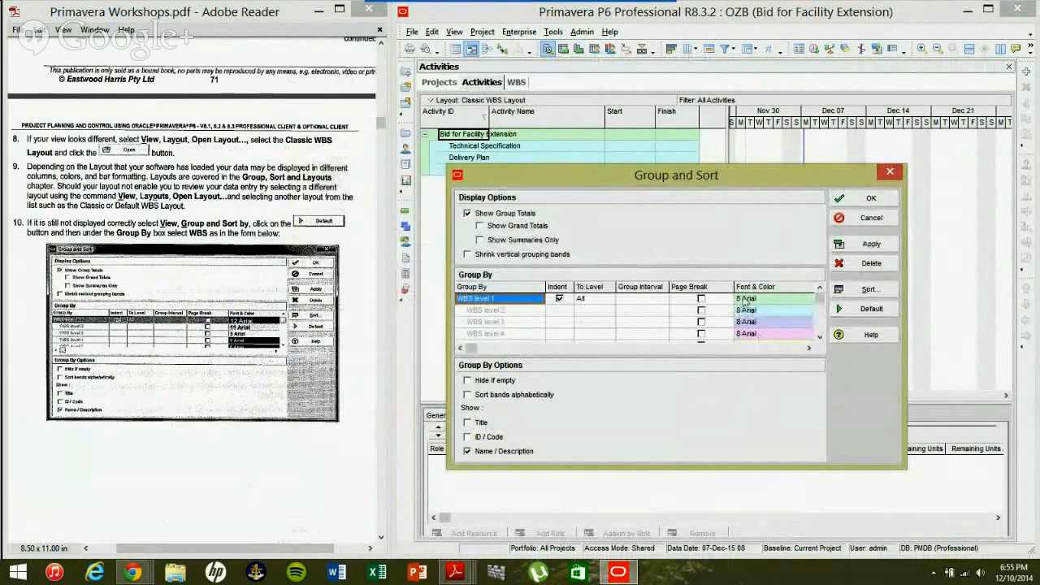
{"action": "left_click", "coordinate": [871, 199]}
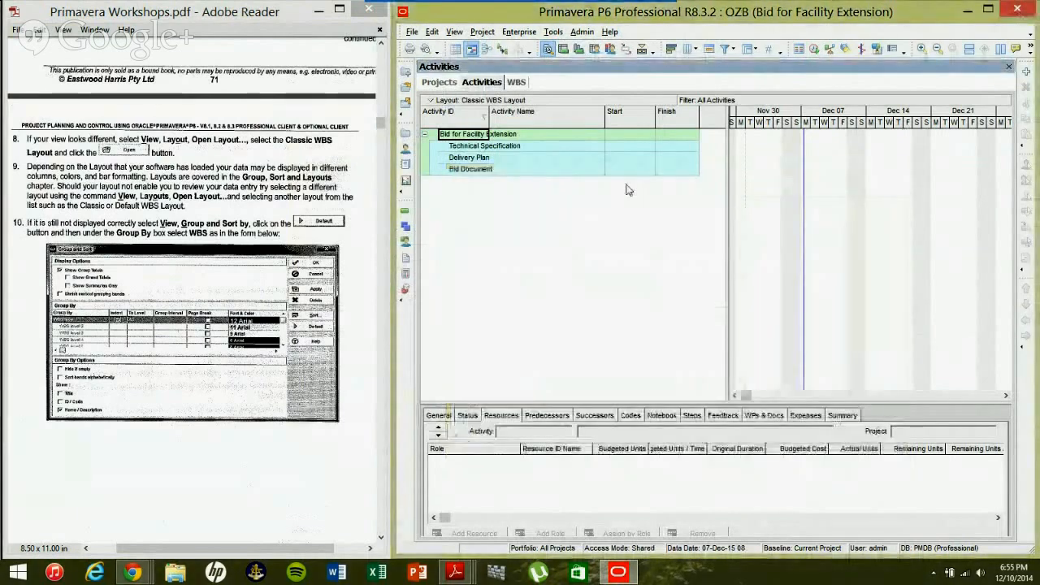
Step: Go back to step 7 of the workshop instructions and remove Start and Finish from the selected columns of the Activities table
{"action": "scroll", "coordinate": [137, 143], "scroll_direction": "up", "scroll_amount": 8}
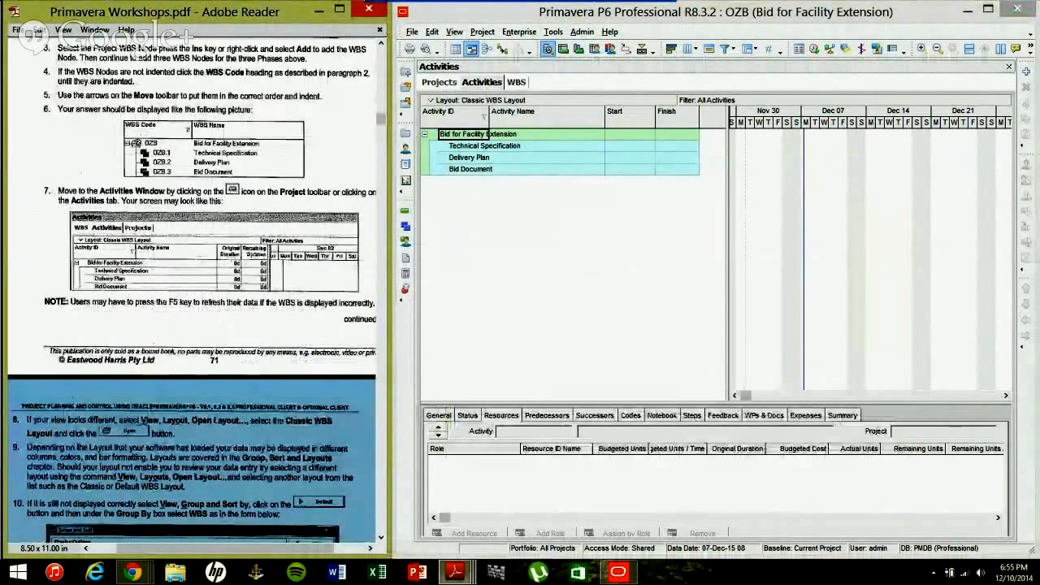
{"action": "right_click", "coordinate": [577, 227]}
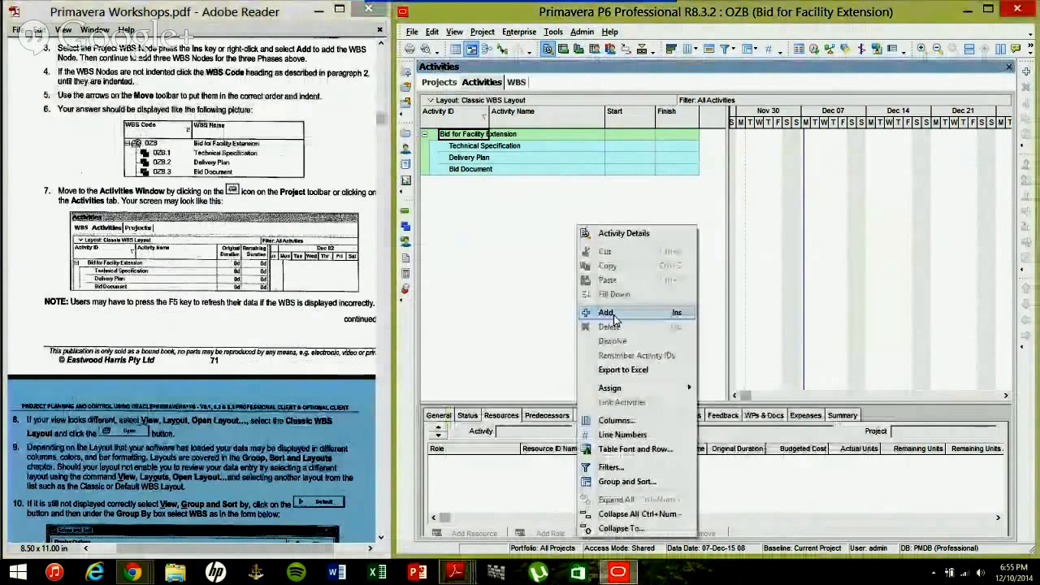
{"action": "left_click", "coordinate": [616, 420]}
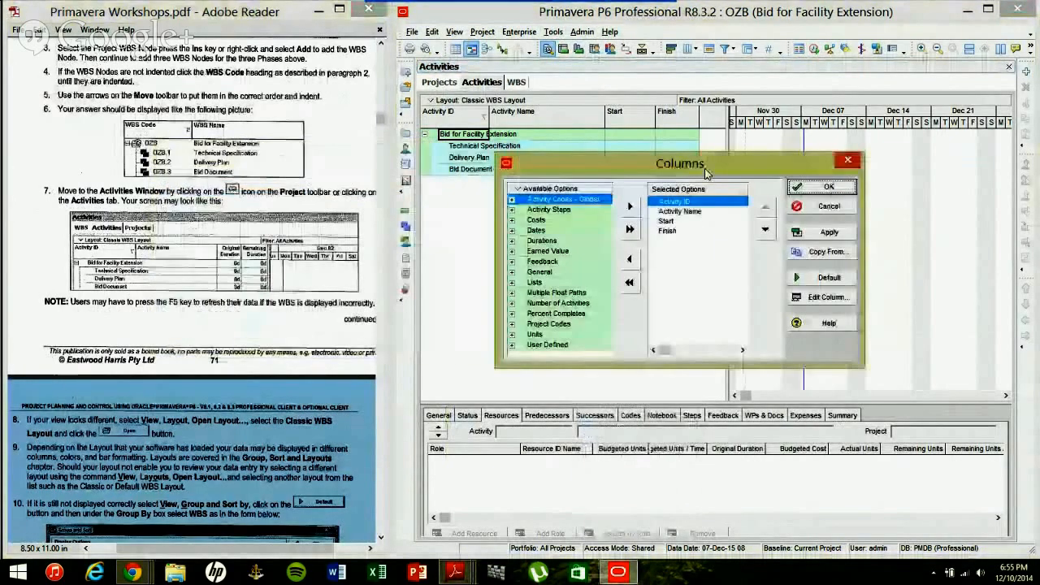
{"action": "left_click_drag", "start_coordinate": [706, 171], "coordinate": [779, 183]}
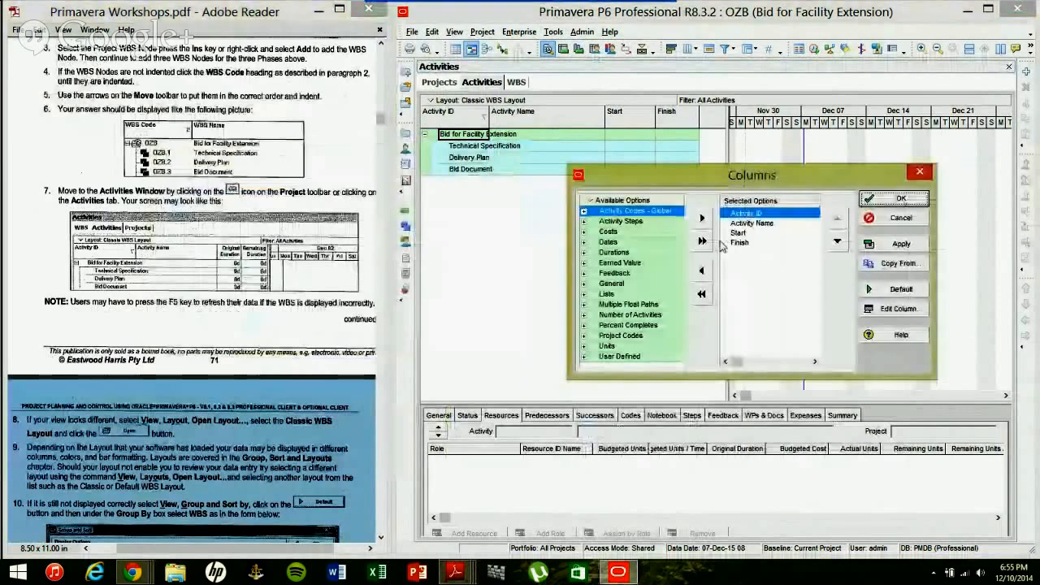
{"action": "left_click", "coordinate": [743, 234]}
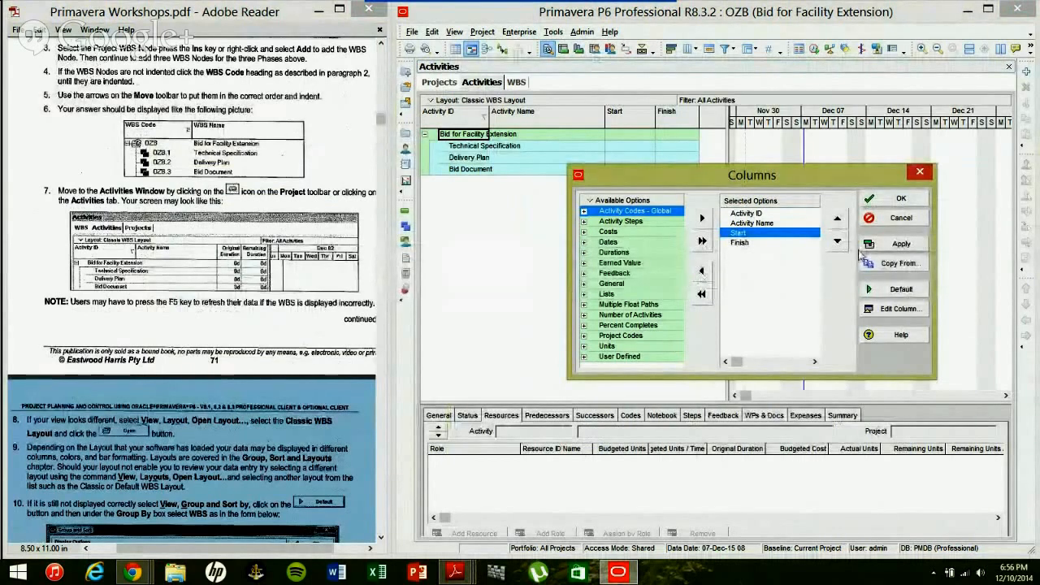
{"action": "double_click", "coordinate": [746, 236]}
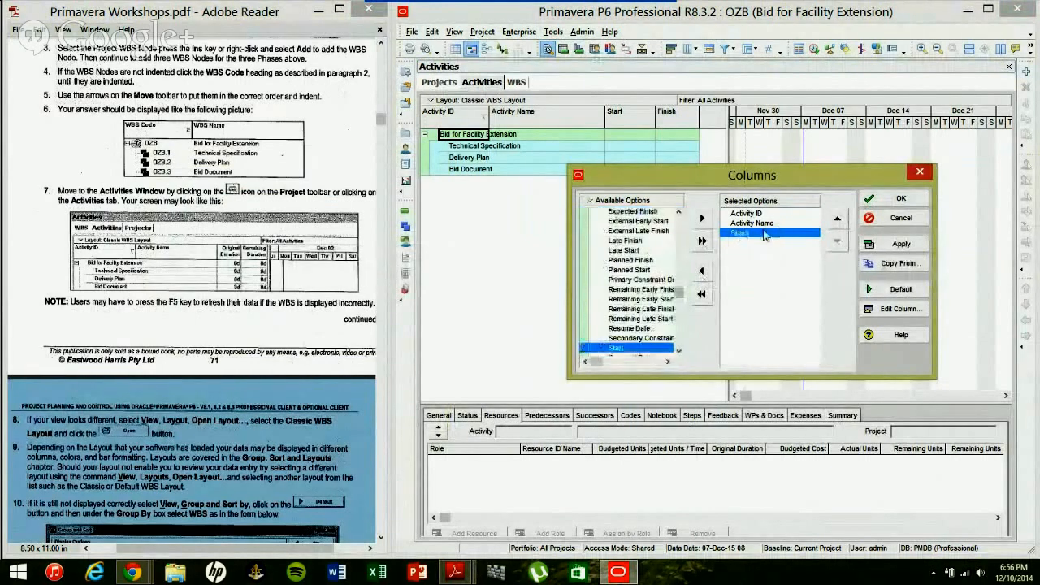
{"action": "double_click", "coordinate": [764, 234]}
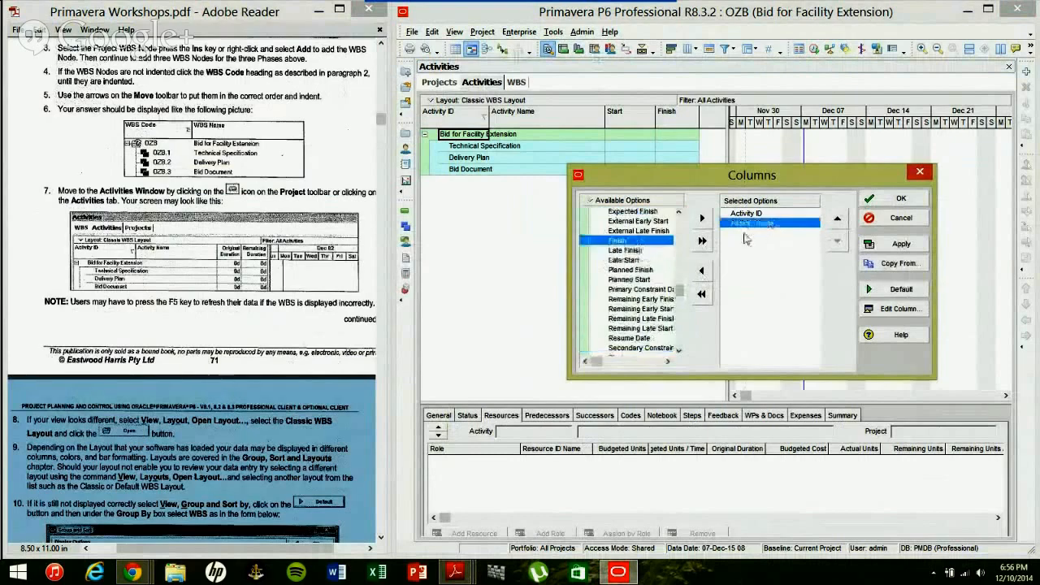
Step: Collapse the Dates category and group the available column options as a plain List instead of by category
{"action": "scroll", "coordinate": [618, 244], "scroll_direction": "up", "scroll_amount": 10}
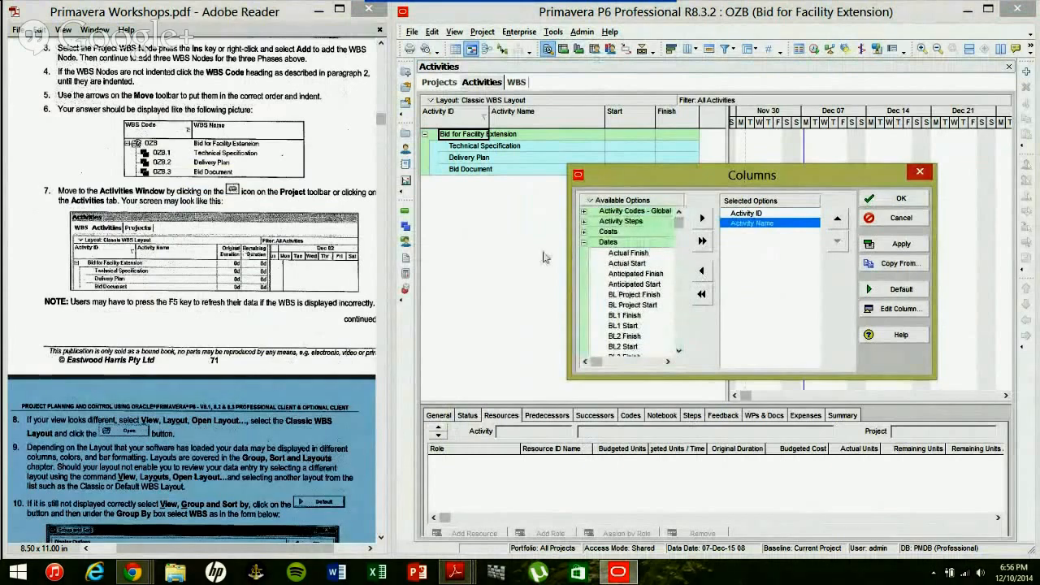
{"action": "left_click", "coordinate": [584, 242]}
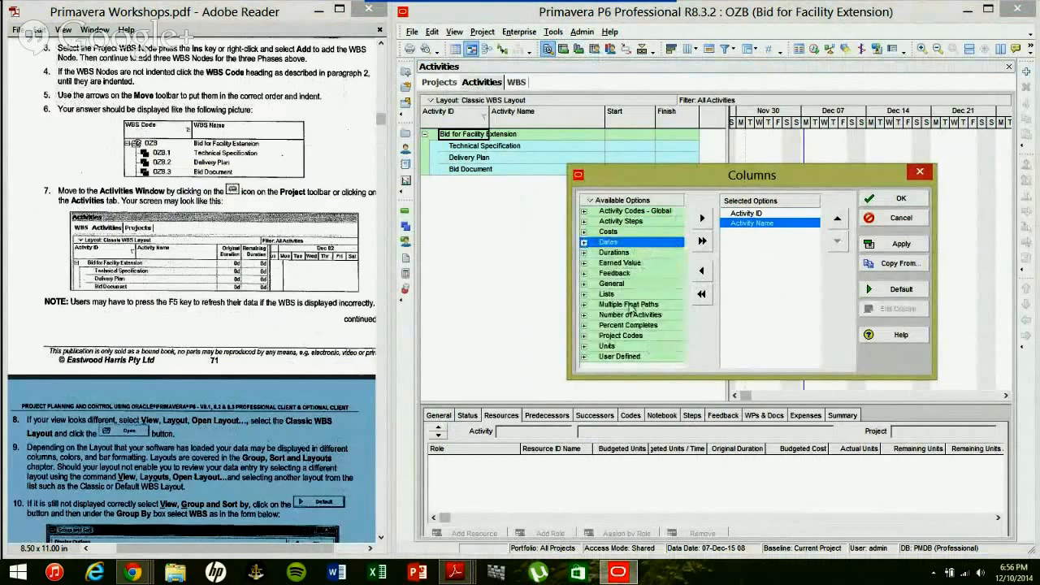
{"action": "right_click", "coordinate": [590, 209]}
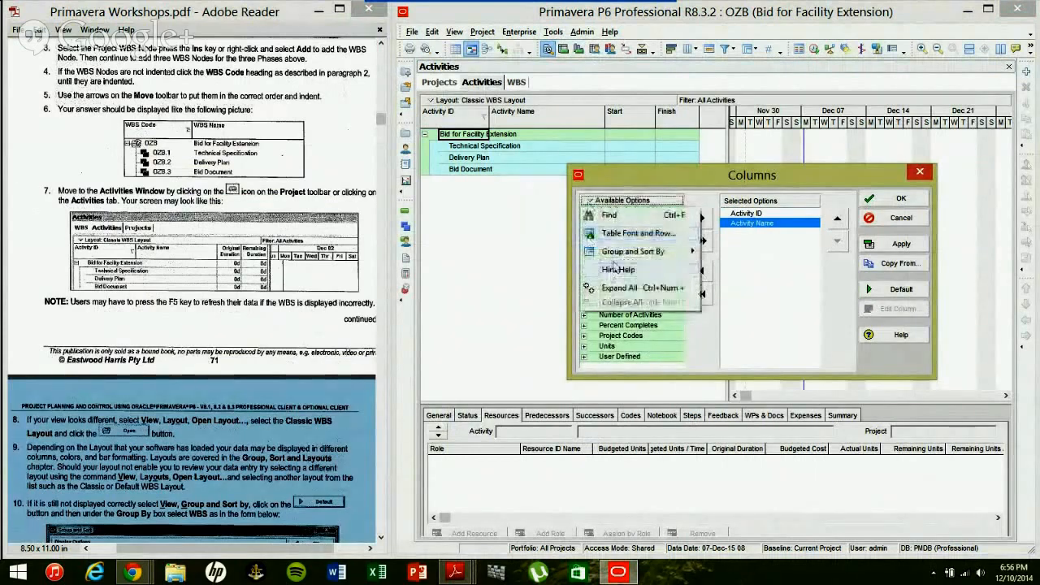
{"action": "mouse_move", "coordinate": [642, 251]}
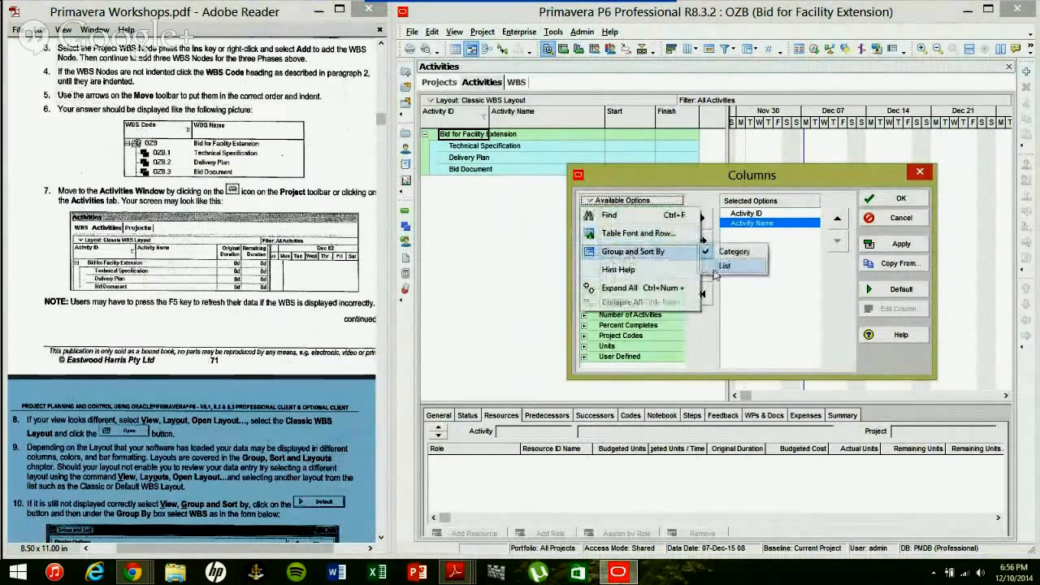
{"action": "left_click", "coordinate": [709, 269]}
Step: Add Original Duration and Remaining Duration to the selected columns of the Activities table
{"action": "left_click_drag", "start_coordinate": [679, 221], "coordinate": [679, 292]}
{"action": "left_click", "coordinate": [633, 299]}
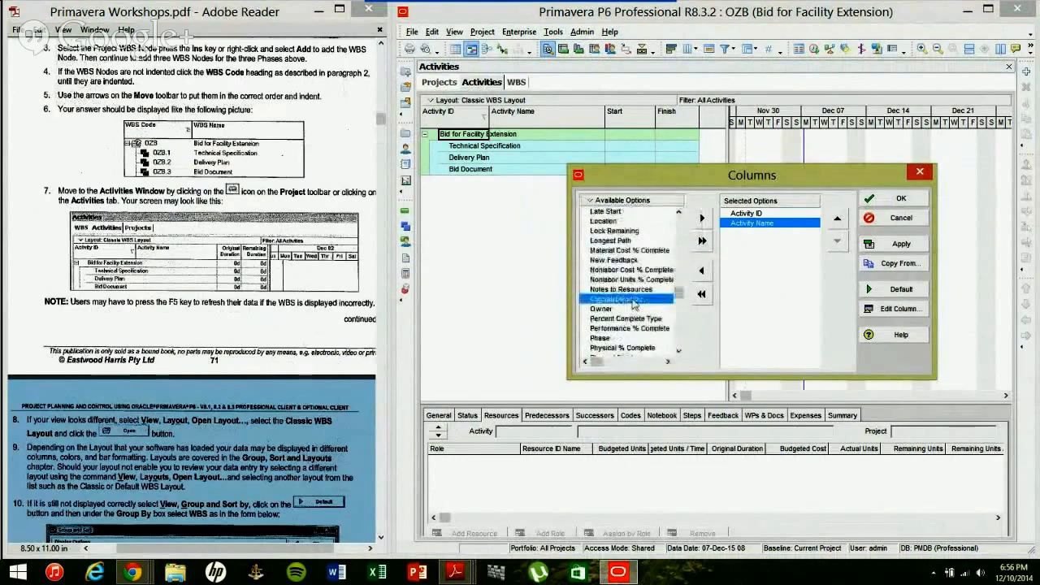
{"action": "double_click", "coordinate": [633, 299]}
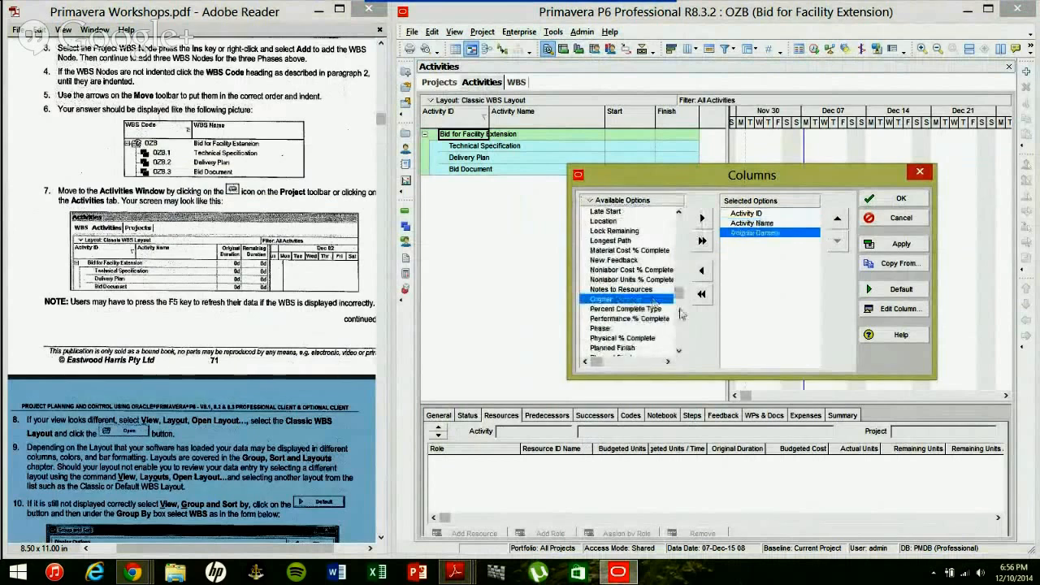
{"action": "left_click_drag", "start_coordinate": [678, 296], "coordinate": [678, 317]}
{"action": "left_click", "coordinate": [622, 221]}
{"action": "left_click_drag", "start_coordinate": [739, 252], "coordinate": [767, 237]}
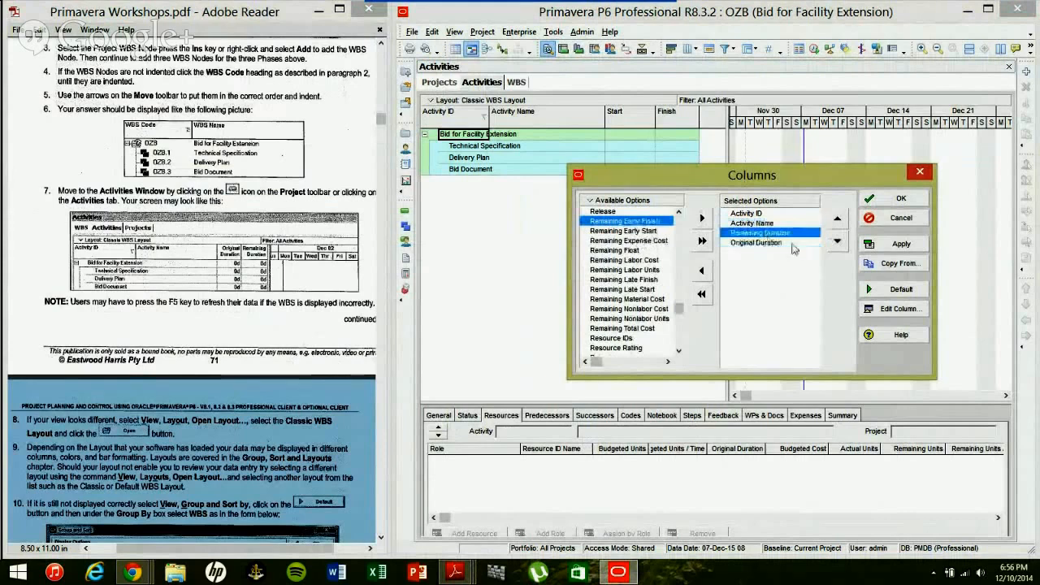
Step: Order Remaining Duration after Original Duration, apply and accept the column selection, and go on to workshop step 10
{"action": "left_click", "coordinate": [837, 244]}
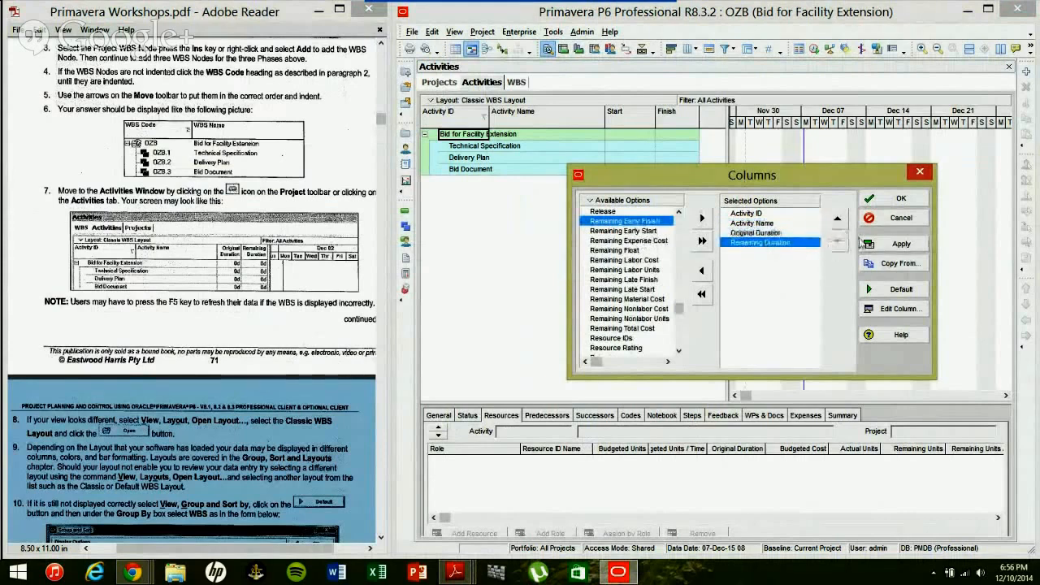
{"action": "left_click", "coordinate": [899, 252]}
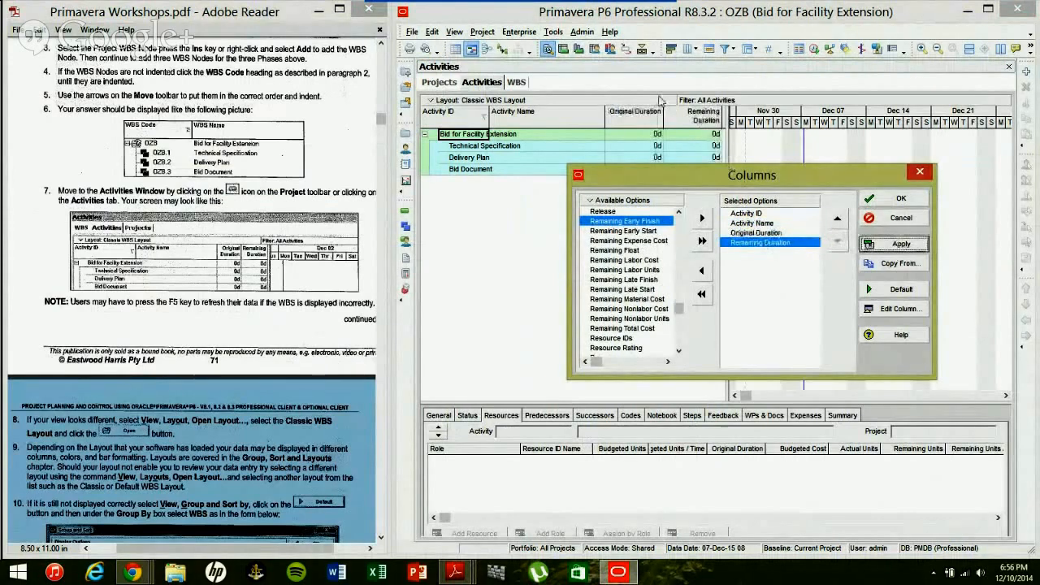
{"action": "left_click", "coordinate": [894, 200]}
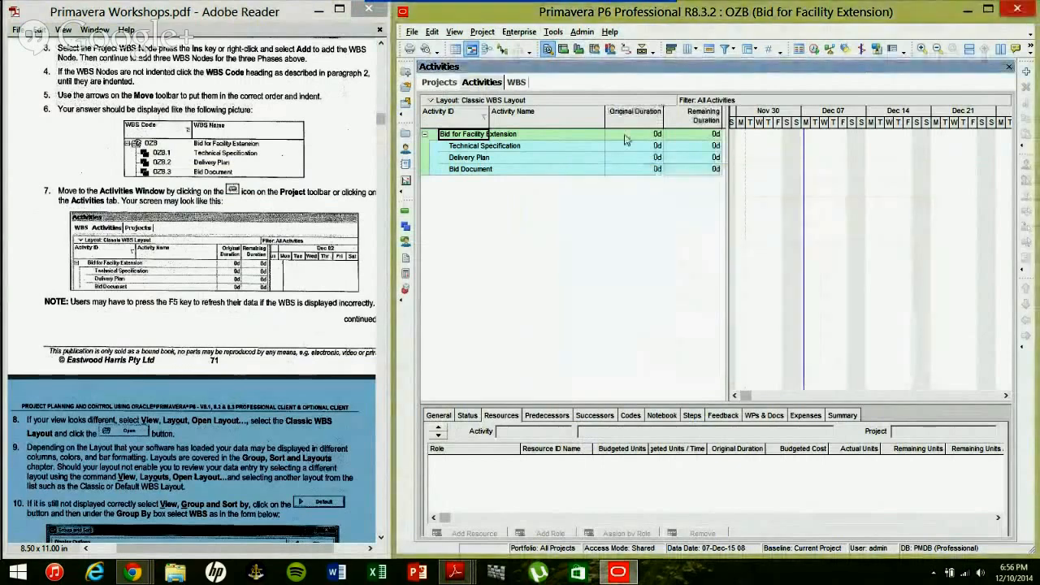
{"action": "scroll", "coordinate": [296, 333], "scroll_direction": "down", "scroll_amount": 5}
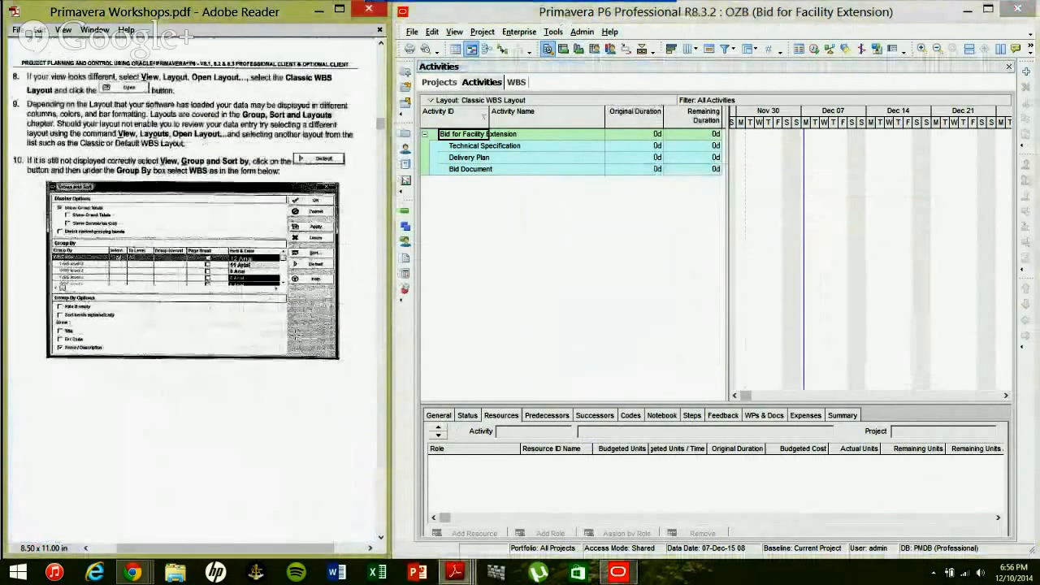